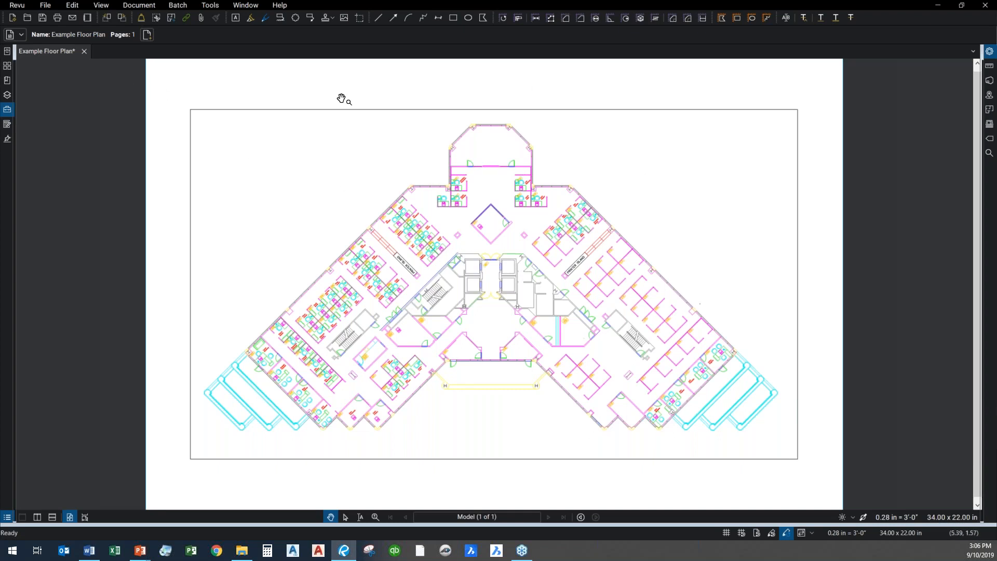
{"action": "scroll", "coordinate": [433, 249], "scroll_direction": "up", "scroll_amount": 2}
{"action": "scroll", "coordinate": [434, 248], "scroll_direction": "up", "scroll_amount": 3}
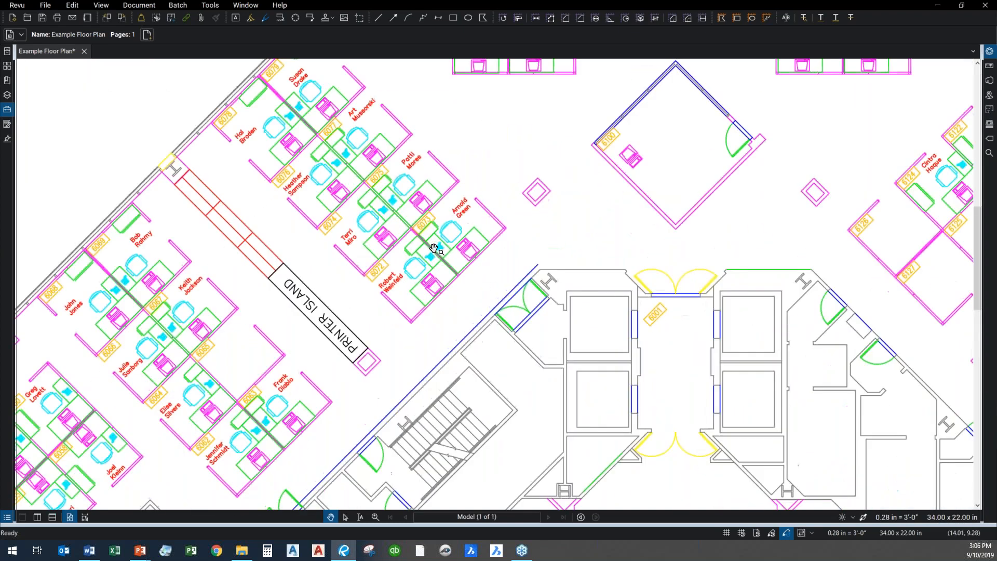
{"action": "scroll", "coordinate": [434, 249], "scroll_direction": "down", "scroll_amount": 5}
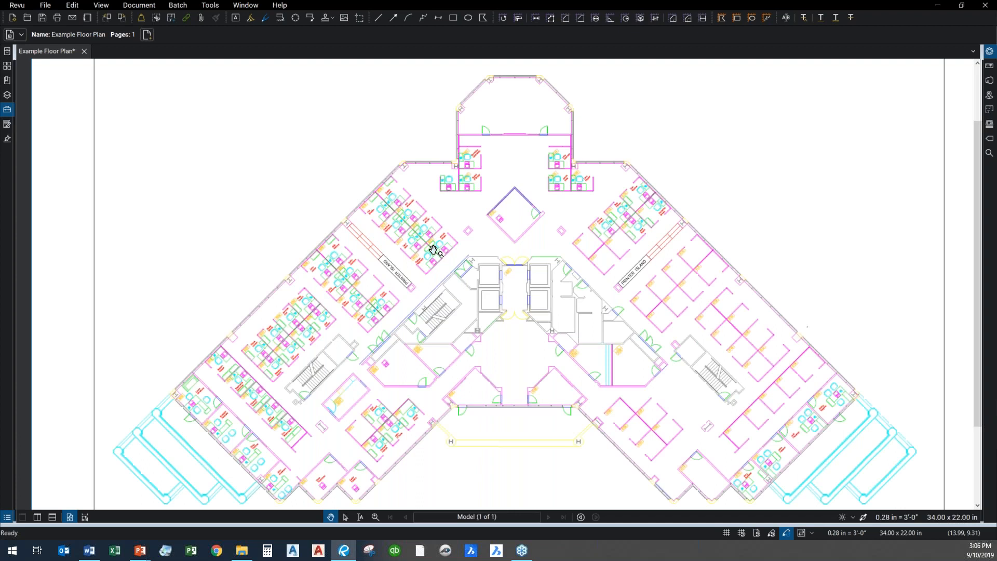
{"action": "scroll", "coordinate": [433, 249], "scroll_direction": "up", "scroll_amount": 1}
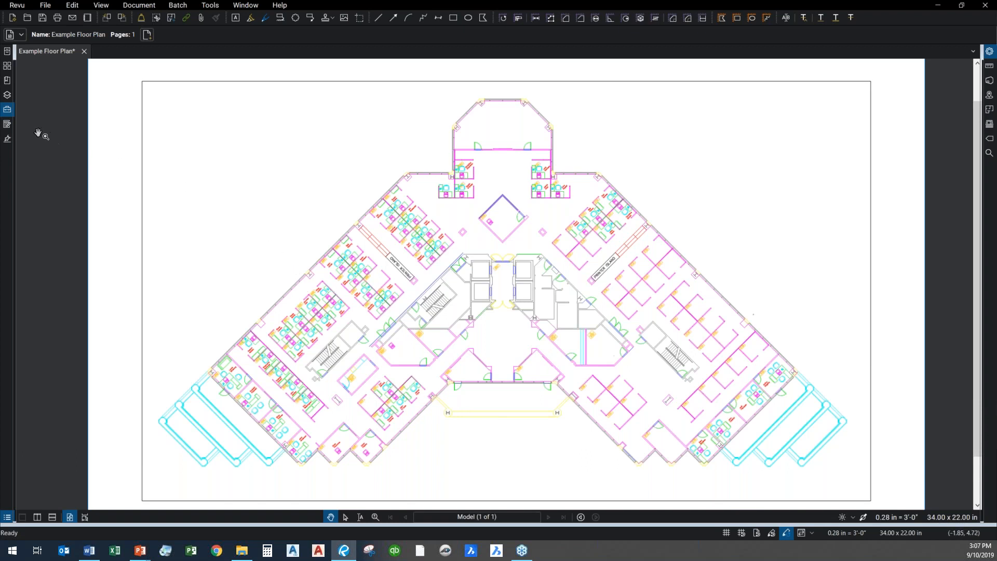
Show the Tool Chest with its Sequoia Line and Acme Doors tool sets beside the floor plan
{"action": "left_click", "coordinate": [8, 111]}
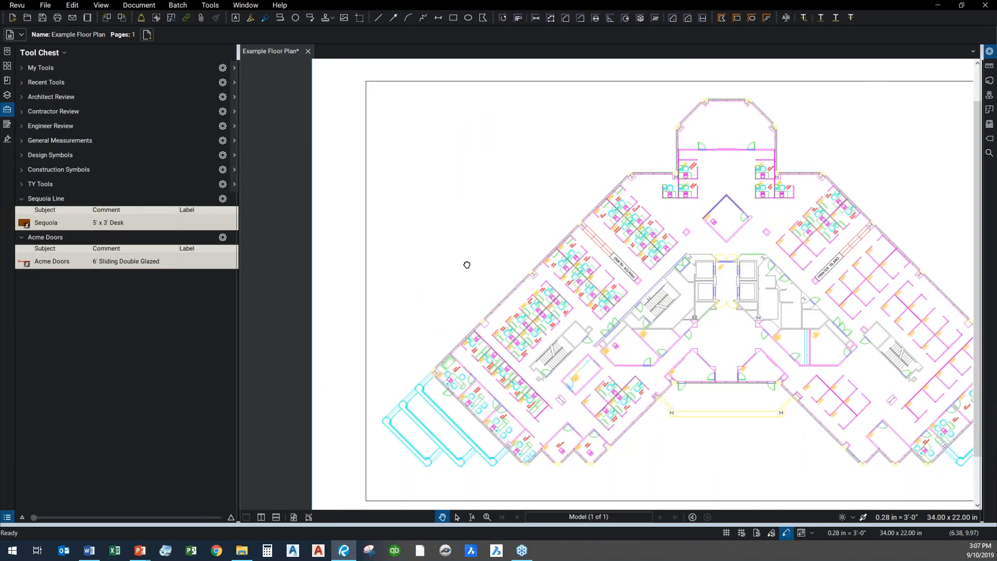
{"action": "left_click_drag", "start_coordinate": [467, 264], "coordinate": [400, 240]}
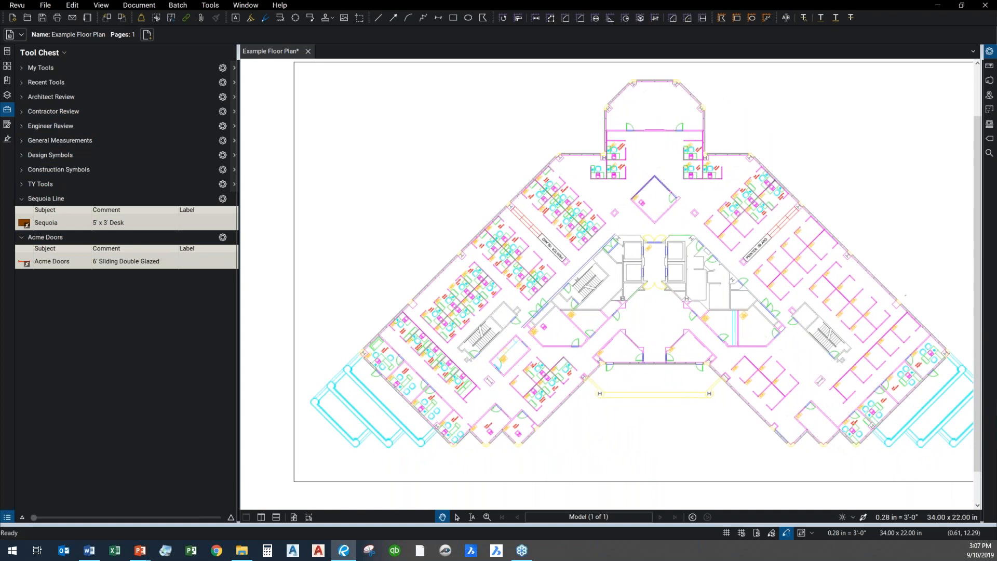
{"action": "key", "text": "alt+Tab"}
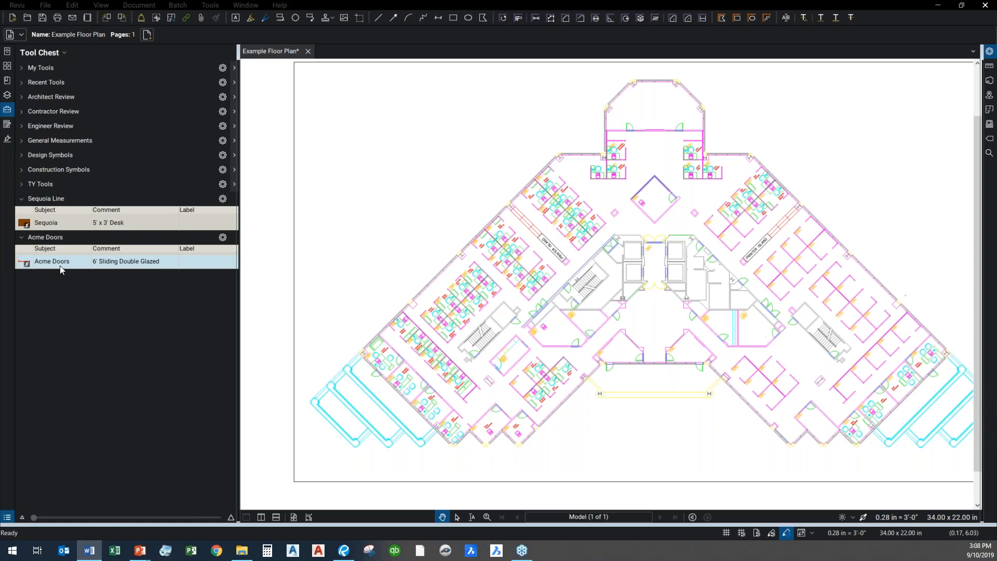
{"action": "left_click", "coordinate": [59, 228]}
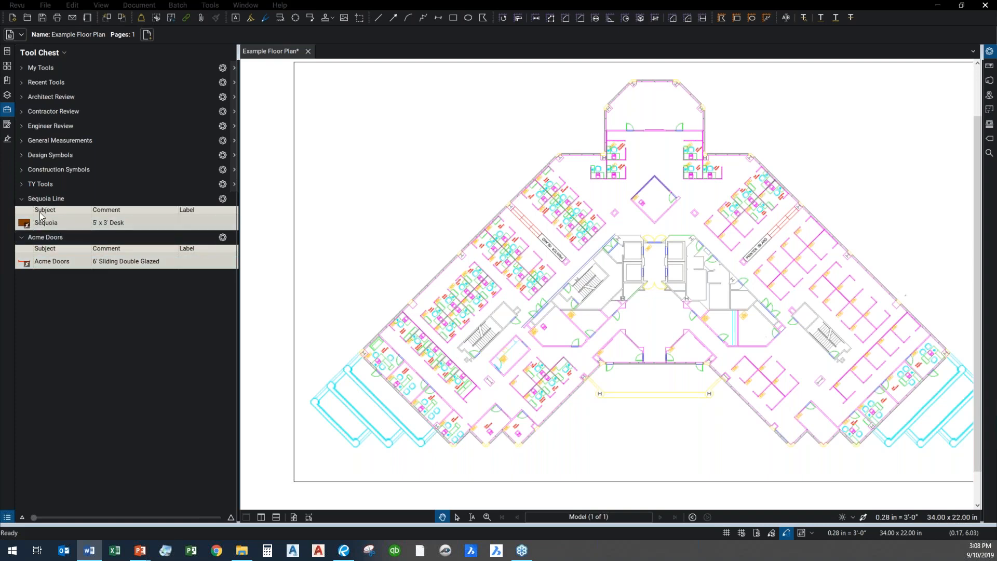
{"action": "left_click", "coordinate": [128, 265]}
Place three Sequoia 5' x 3' desks from the Sequoia Line set, two in copy room 6006 and one in storage room 6004
{"action": "scroll", "coordinate": [549, 165], "scroll_direction": "up", "scroll_amount": 8}
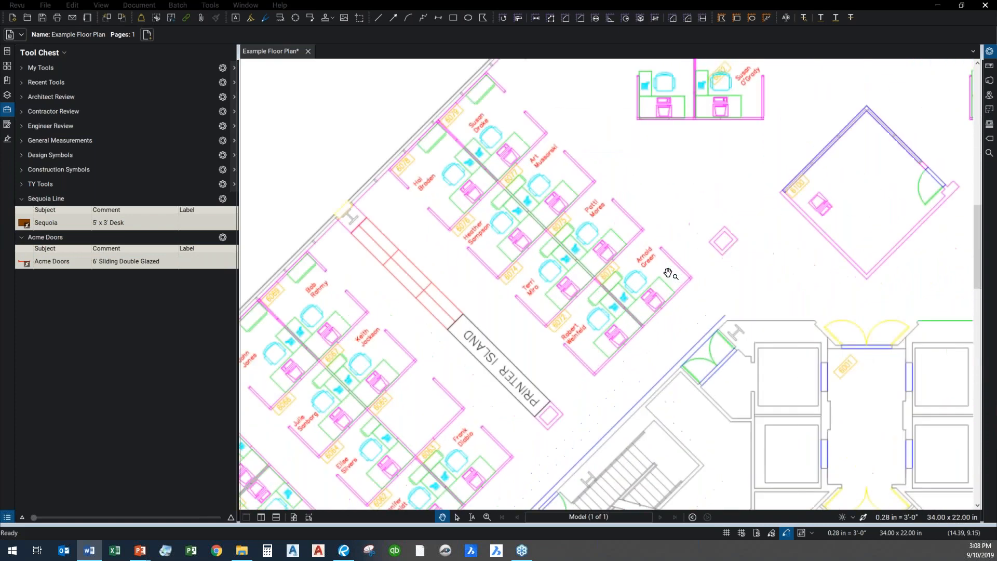
{"action": "left_click_drag", "start_coordinate": [716, 445], "coordinate": [625, 124]}
{"action": "scroll", "coordinate": [589, 370], "scroll_direction": "down", "scroll_amount": 2}
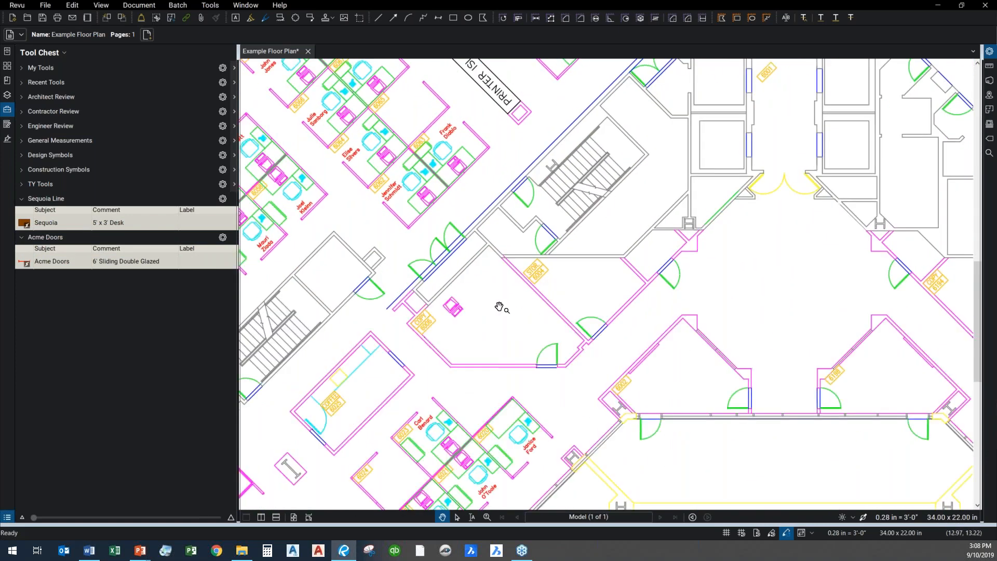
{"action": "scroll", "coordinate": [498, 307], "scroll_direction": "up", "scroll_amount": 1}
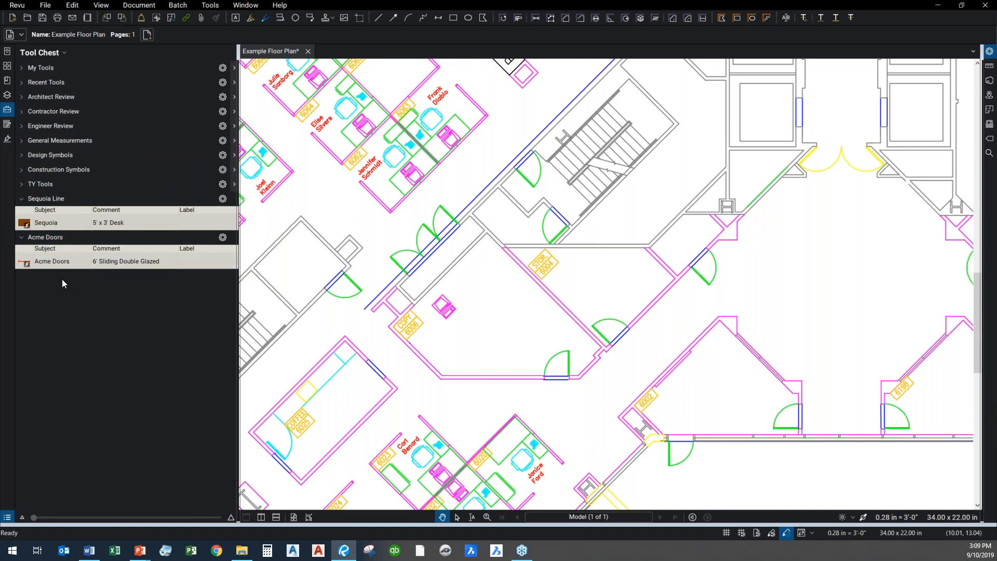
{"action": "left_click", "coordinate": [51, 223]}
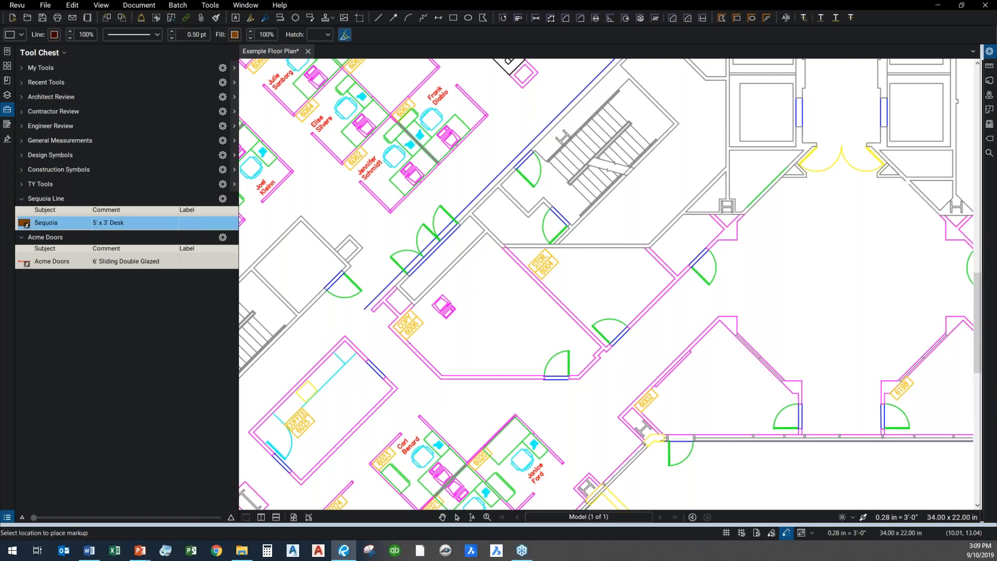
{"action": "left_click", "coordinate": [433, 363]}
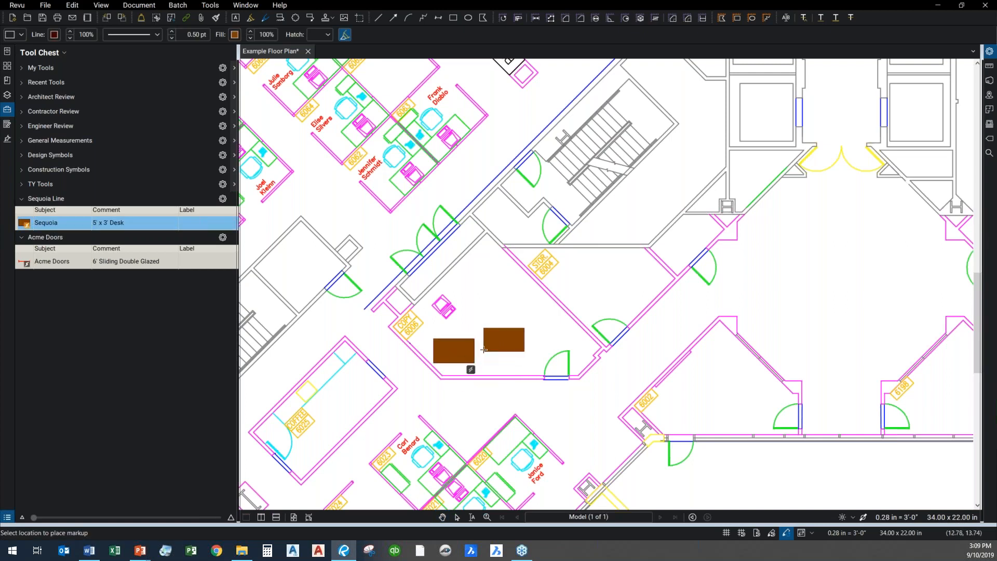
{"action": "scroll", "coordinate": [486, 338], "scroll_direction": "up", "scroll_amount": 1}
{"action": "scroll", "coordinate": [485, 337], "scroll_direction": "up", "scroll_amount": 2}
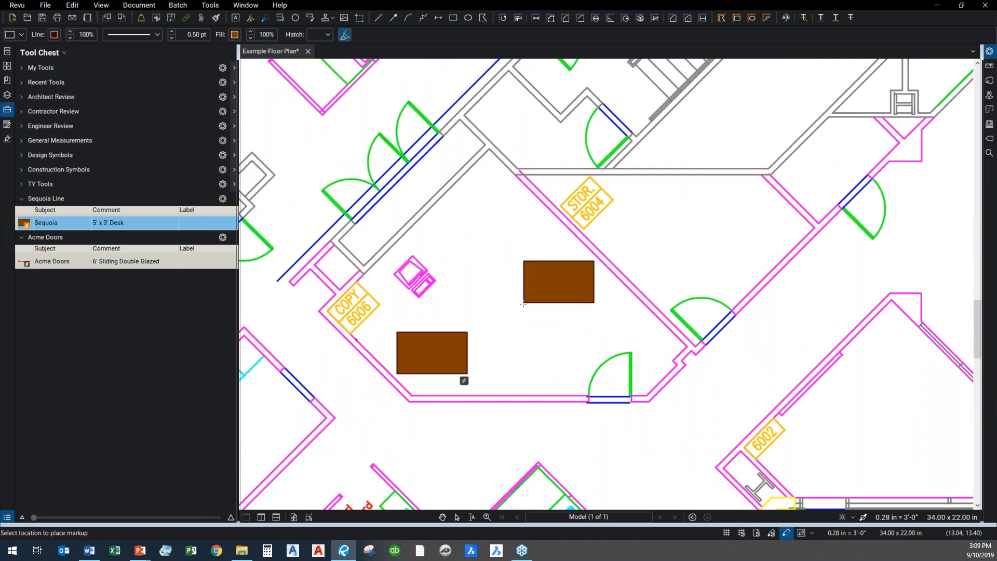
{"action": "left_click", "coordinate": [523, 304]}
{"action": "left_click", "coordinate": [703, 260]}
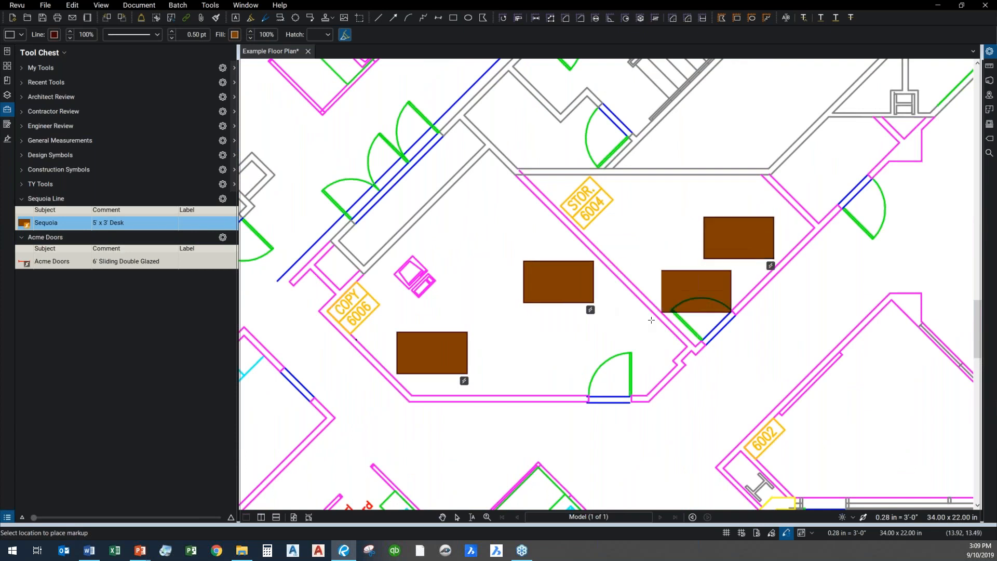
{"action": "key", "text": "Escape"}
Rotate the three Sequoia desks so that they align with the angled walls of rooms 6006 and 6004
{"action": "left_click", "coordinate": [459, 347]}
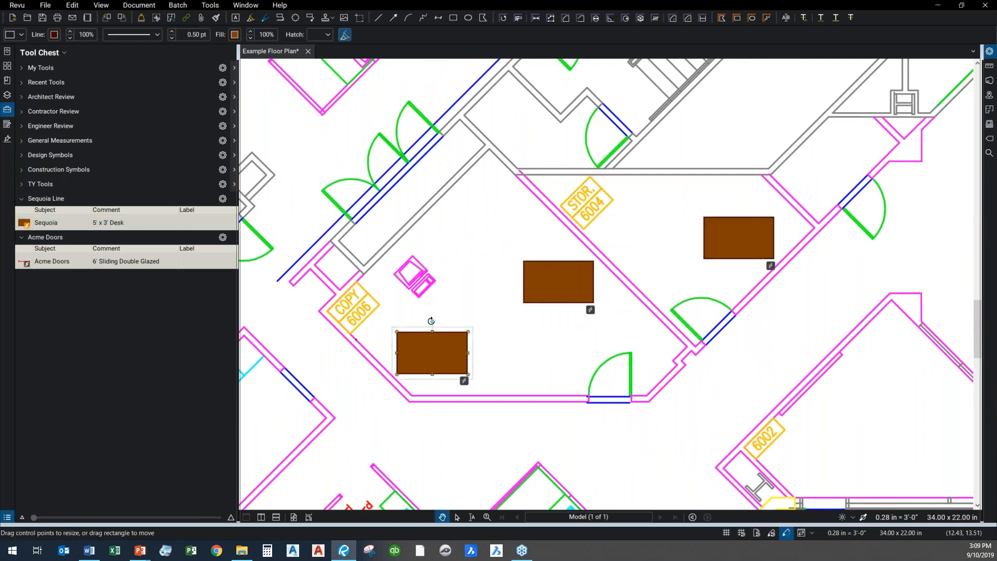
{"action": "left_click_drag", "start_coordinate": [431, 320], "coordinate": [399, 313]}
{"action": "left_click", "coordinate": [558, 280]}
{"action": "left_click_drag", "start_coordinate": [558, 250], "coordinate": [505, 237]}
{"action": "left_click", "coordinate": [756, 237]}
{"action": "left_click_drag", "start_coordinate": [740, 207], "coordinate": [774, 201]}
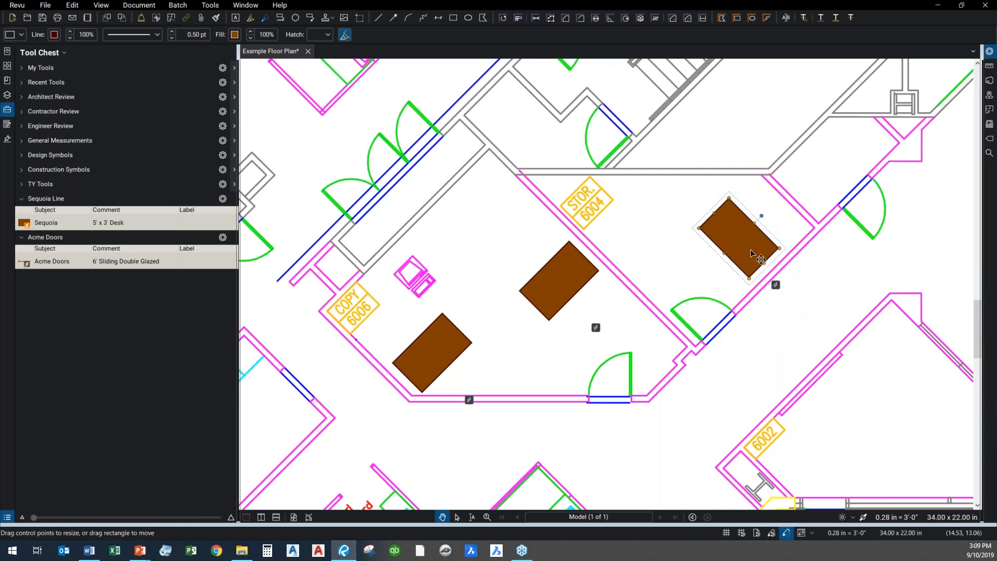
Move the desks against the walls: one to room 6004's right wall, one to the shared wall, one to room 6006's lower-left corner
{"action": "left_click_drag", "start_coordinate": [761, 258], "coordinate": [789, 234]}
{"action": "mouse_move", "coordinate": [567, 285]}
{"action": "left_mouse_down"}
{"action": "mouse_move", "coordinate": [585, 296]}
{"action": "mouse_move", "coordinate": [576, 283]}
{"action": "left_mouse_up"}
{"action": "left_click_drag", "start_coordinate": [432, 362], "coordinate": [440, 360]}
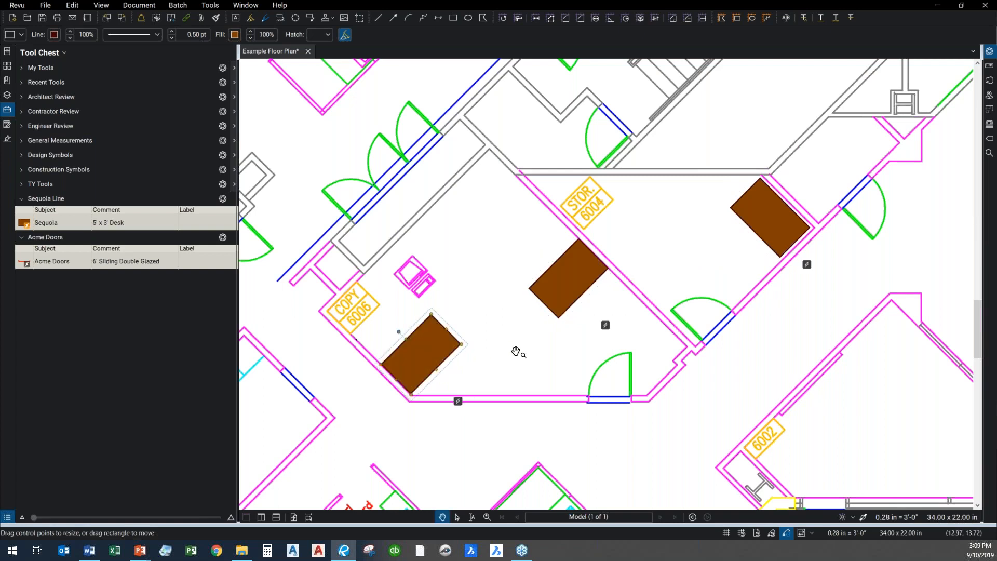
{"action": "left_click", "coordinate": [516, 349]}
Move the Sequoia desk from storage room 6004 into the LS room on the plan's right half, near the angled wall below its door
{"action": "scroll", "coordinate": [646, 251], "scroll_direction": "down", "scroll_amount": 5}
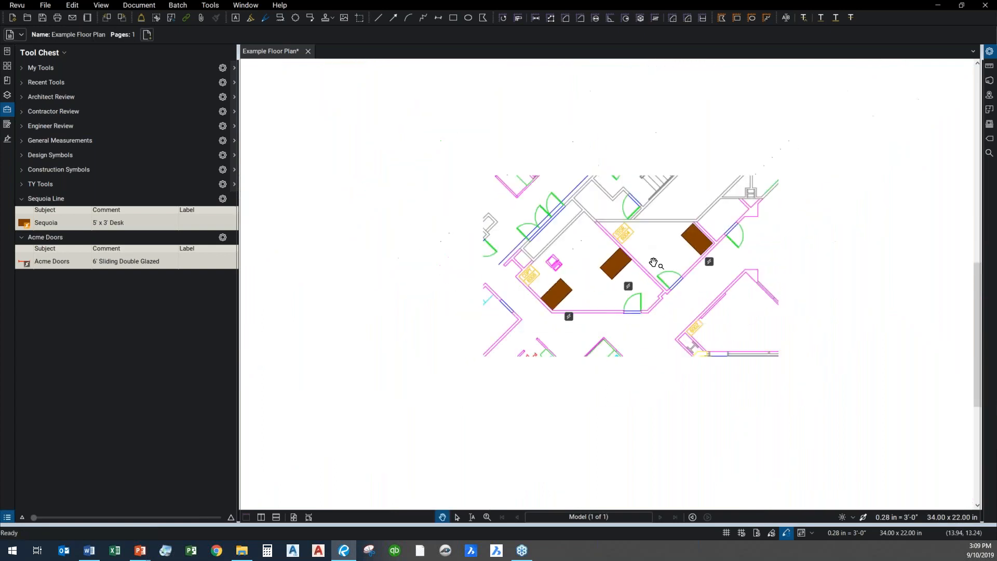
{"action": "left_click_drag", "start_coordinate": [685, 250], "coordinate": [958, 282]}
{"action": "left_click_drag", "start_coordinate": [891, 293], "coordinate": [778, 288]}
{"action": "left_click", "coordinate": [849, 277]}
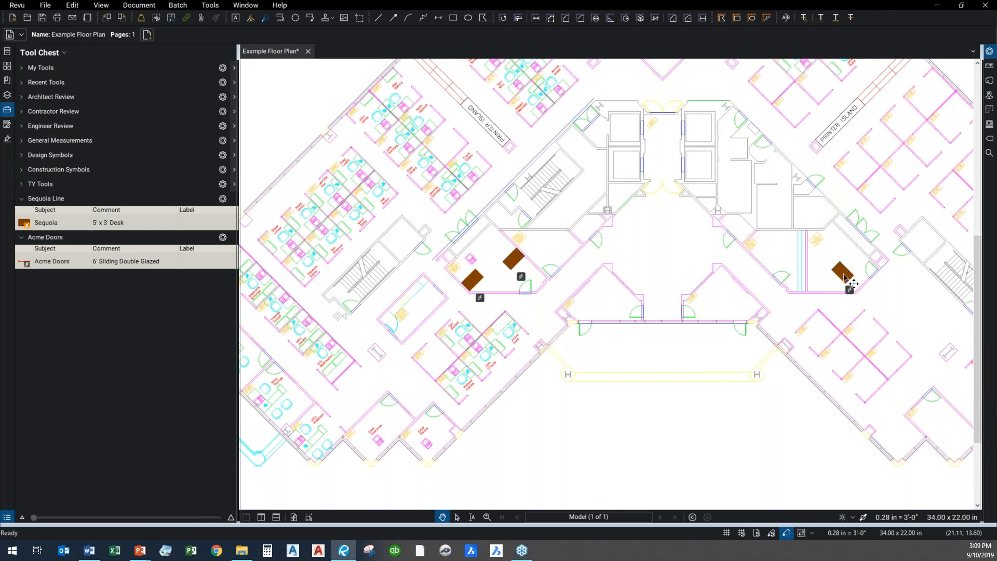
{"action": "scroll", "coordinate": [854, 282], "scroll_direction": "up", "scroll_amount": 3}
{"action": "mouse_move", "coordinate": [856, 281]}
{"action": "left_mouse_down"}
{"action": "mouse_move", "coordinate": [865, 284]}
{"action": "mouse_move", "coordinate": [845, 293]}
{"action": "mouse_move", "coordinate": [866, 284]}
{"action": "left_mouse_up"}
{"action": "scroll", "coordinate": [874, 305], "scroll_direction": "up", "scroll_amount": 5}
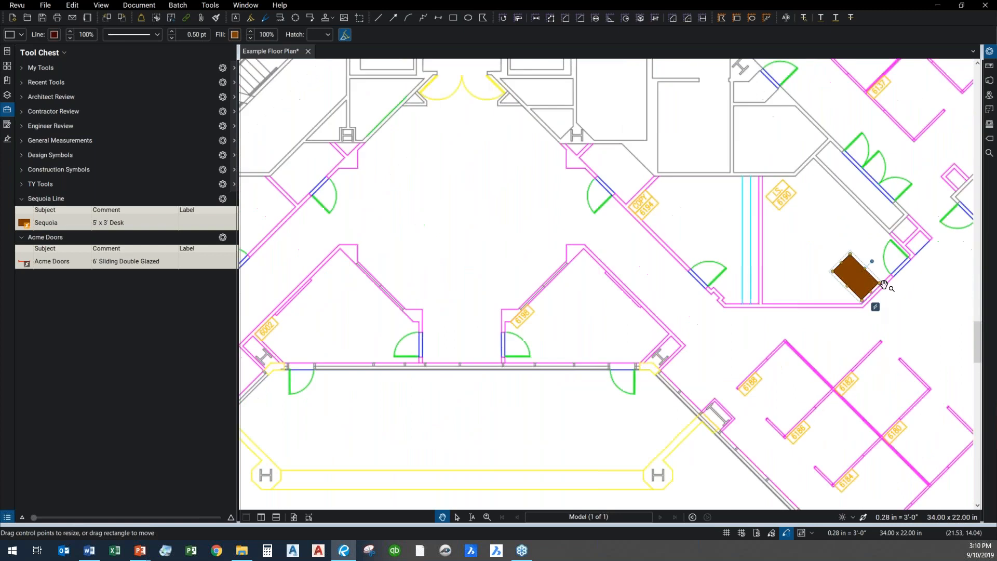
{"action": "left_click_drag", "start_coordinate": [810, 256], "coordinate": [503, 287]}
{"action": "left_click", "coordinate": [389, 182]}
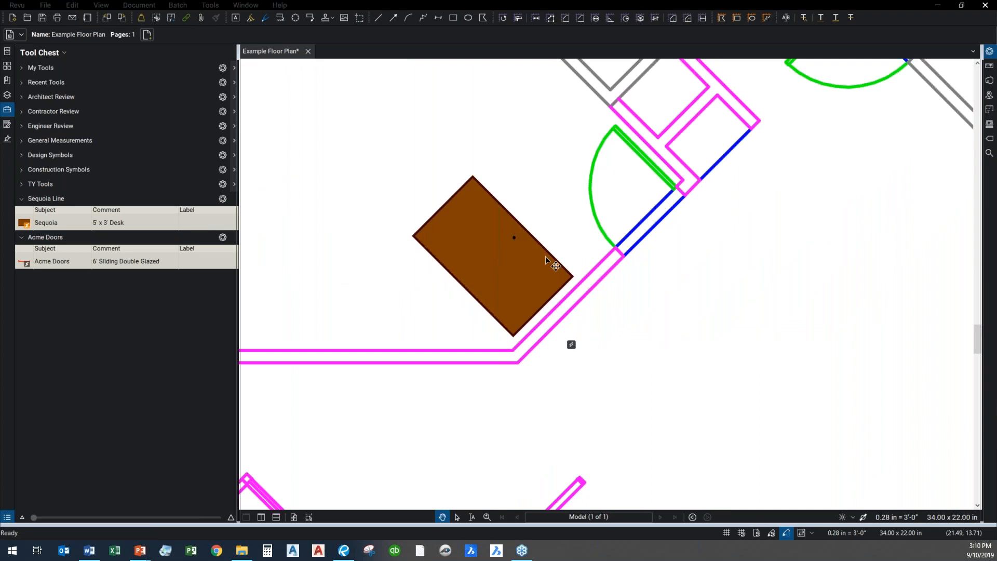
{"action": "scroll", "coordinate": [603, 382], "scroll_direction": "down", "scroll_amount": 2}
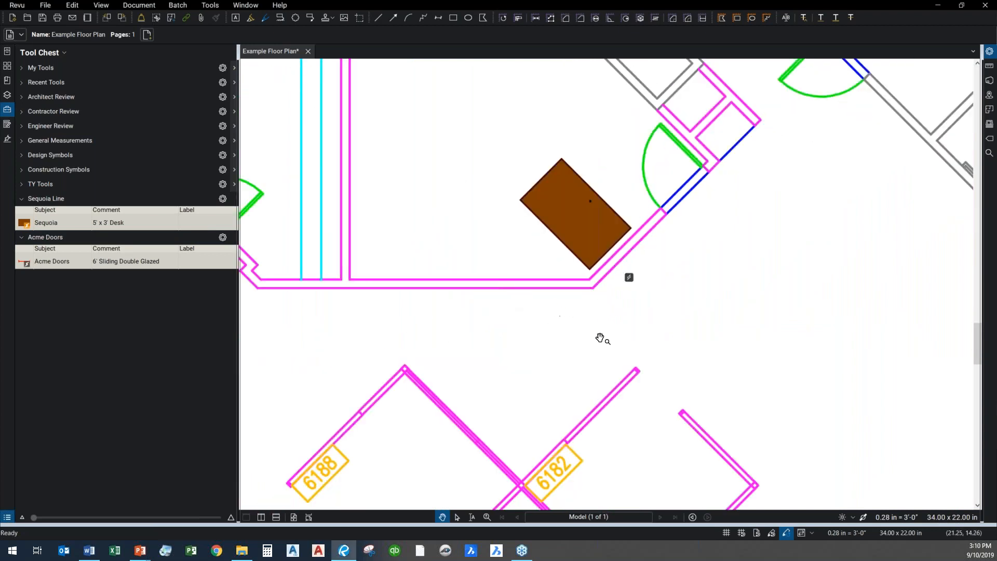
Show the Markups List, enlarge it, and select its Sequoia entries one by one to locate each desk on the plan
{"action": "left_click", "coordinate": [8, 519]}
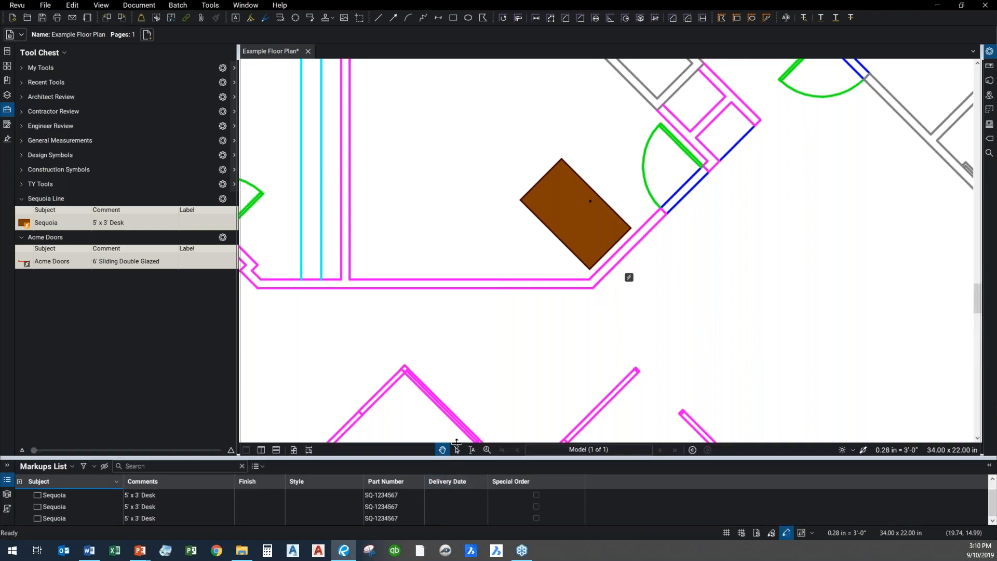
{"action": "left_click_drag", "start_coordinate": [455, 455], "coordinate": [455, 409]}
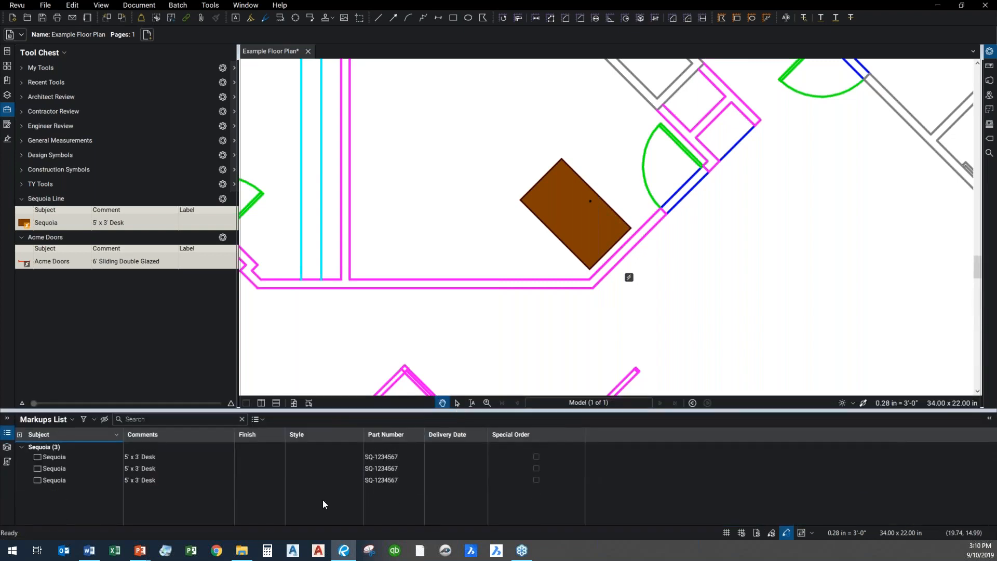
{"action": "left_click", "coordinate": [60, 457]}
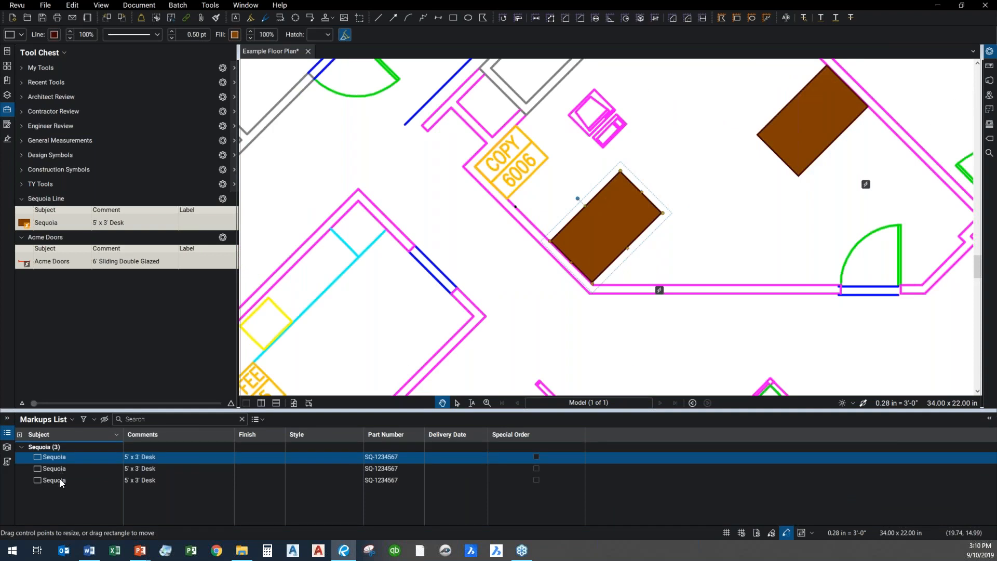
{"action": "left_click", "coordinate": [60, 480]}
{"action": "left_click", "coordinate": [746, 346]}
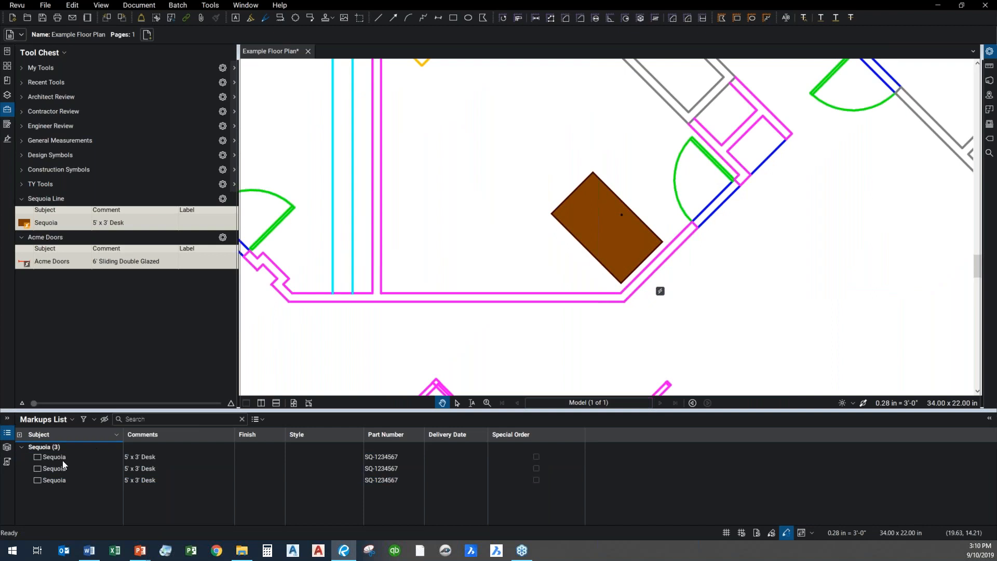
{"action": "left_click", "coordinate": [62, 481]}
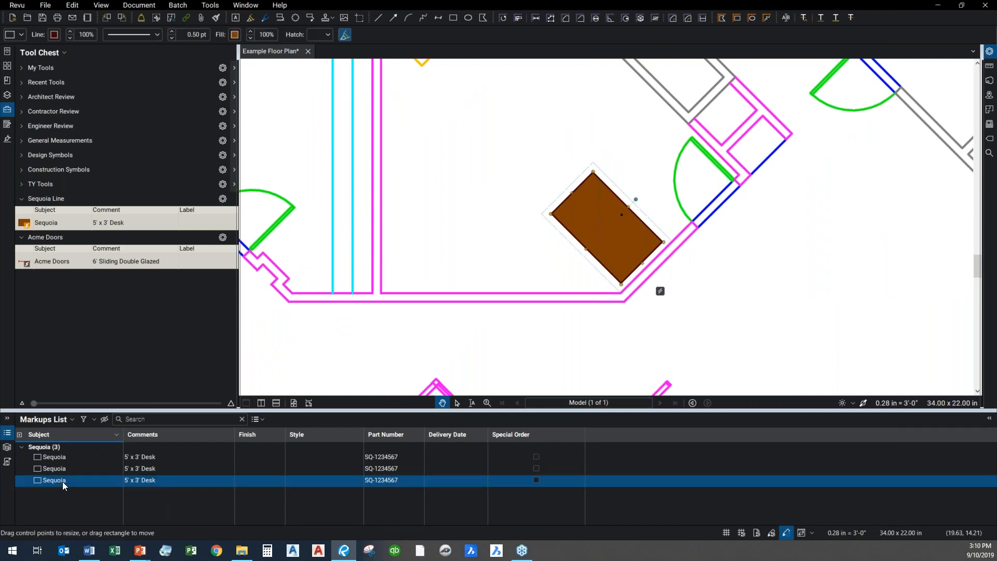
{"action": "left_click", "coordinate": [51, 456]}
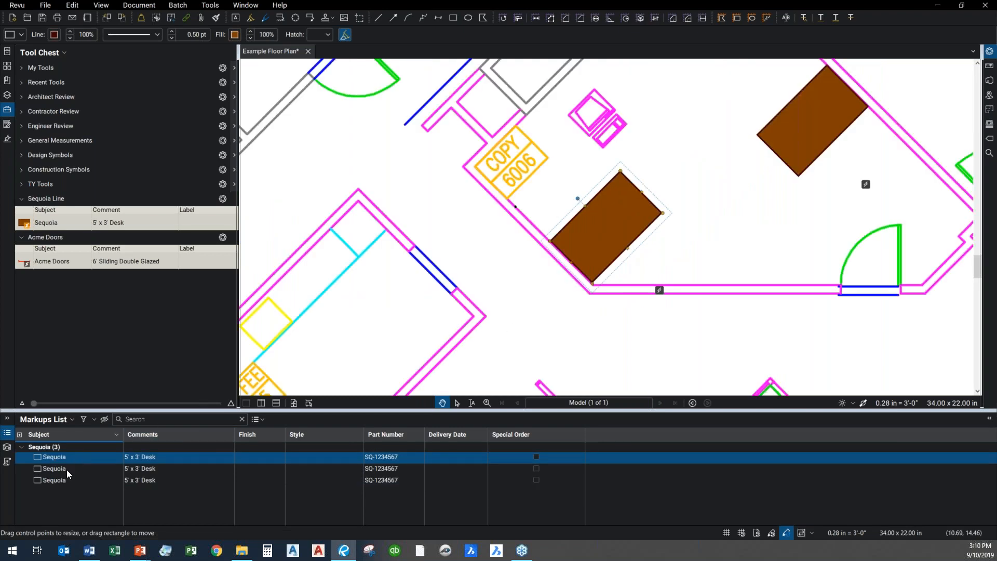
{"action": "left_click", "coordinate": [67, 468]}
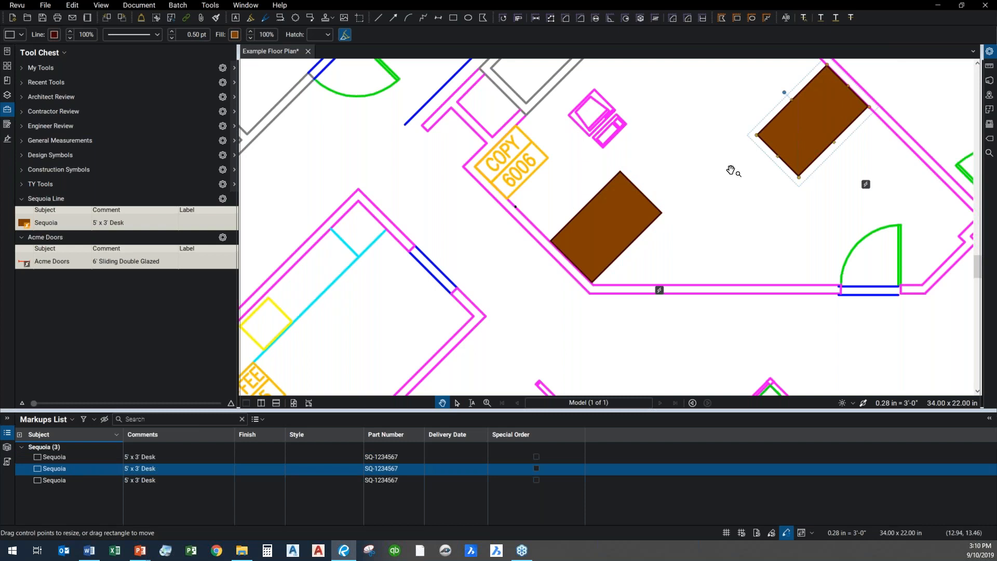
Set the finish to Cherry and the style to Colonial for the third Sequoia desk in the Markups List
{"action": "left_click", "coordinate": [76, 481]}
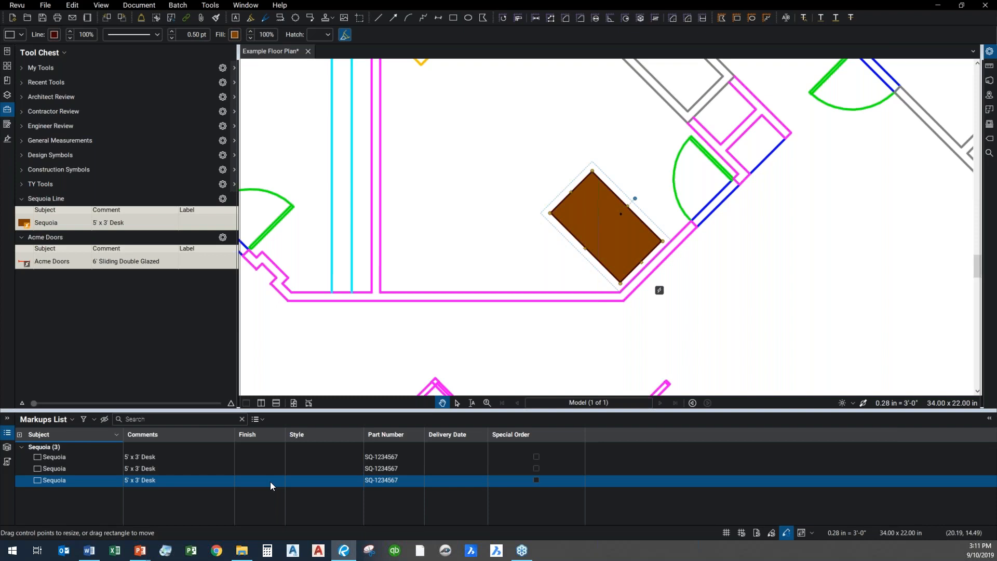
{"action": "left_click", "coordinate": [271, 480]}
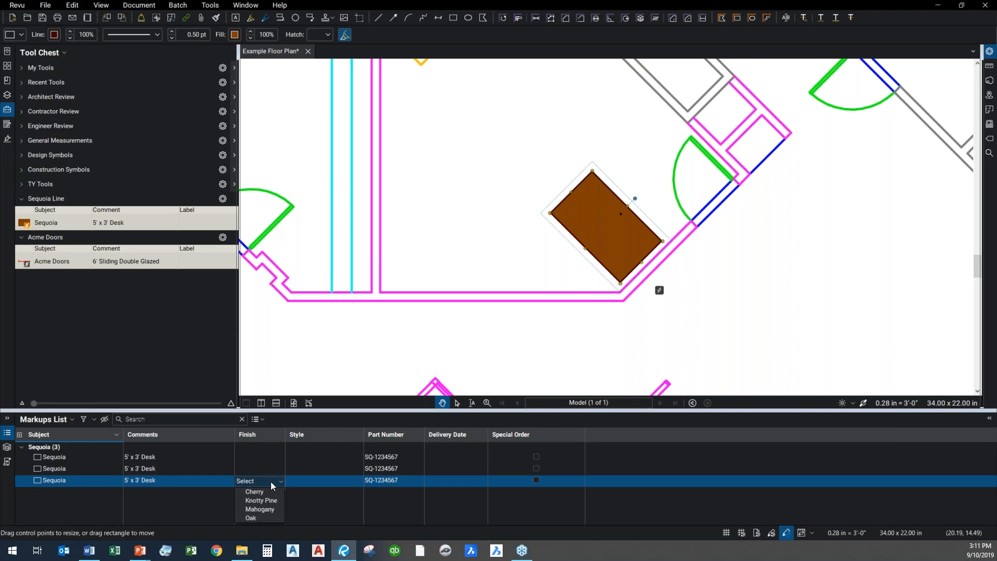
{"action": "left_click", "coordinate": [254, 492]}
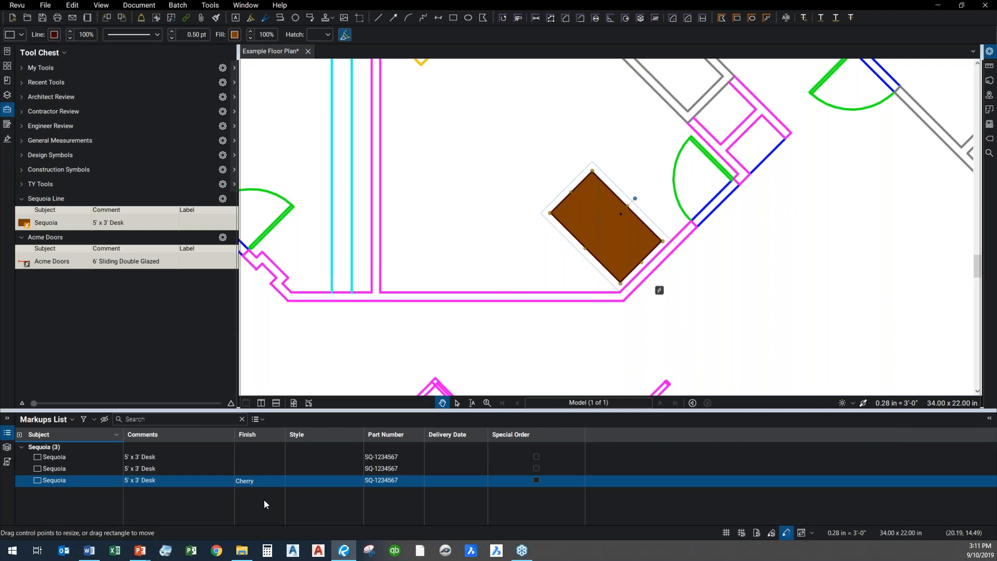
{"action": "left_click", "coordinate": [347, 486]}
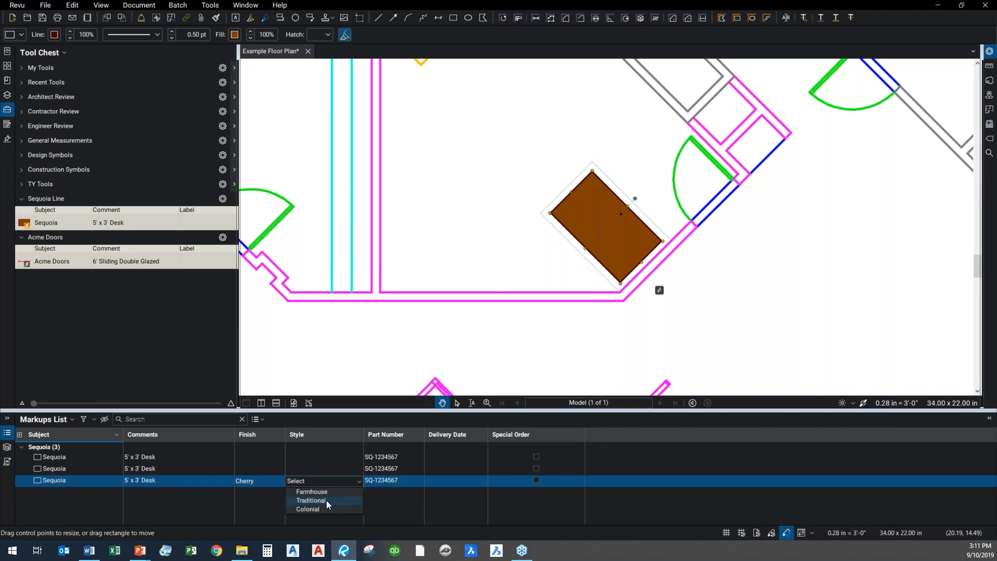
{"action": "left_click", "coordinate": [314, 511]}
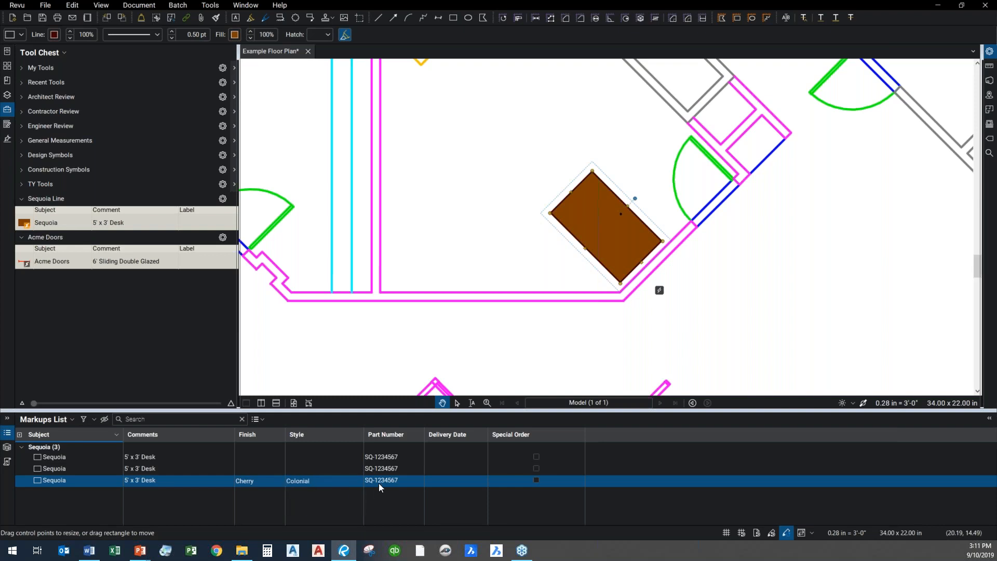
Set the third Sequoia desk's delivery date to 09/24/19 and mark it as a special order in the Markups List
{"action": "left_click", "coordinate": [478, 488]}
{"action": "left_click", "coordinate": [482, 481]}
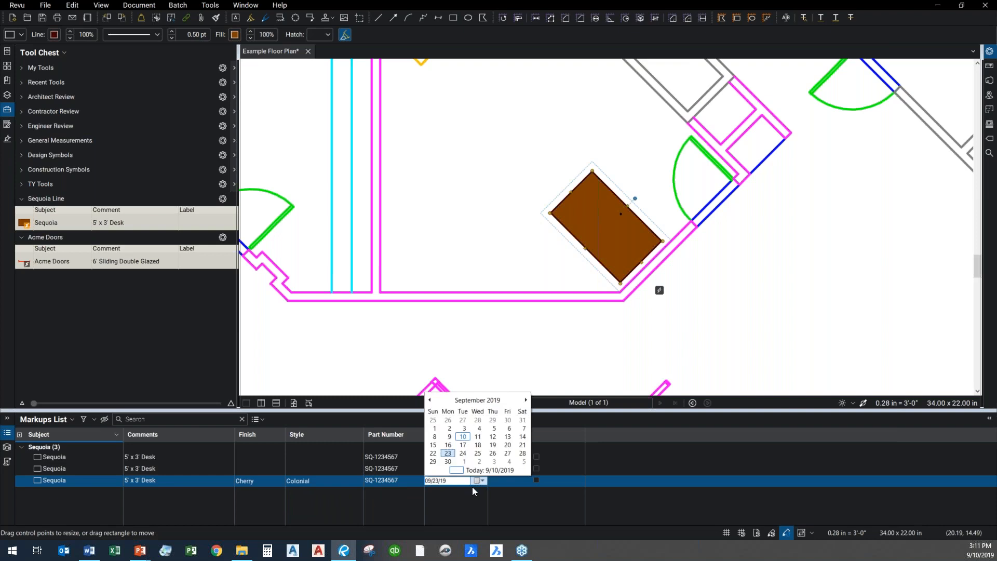
{"action": "left_click", "coordinate": [462, 453]}
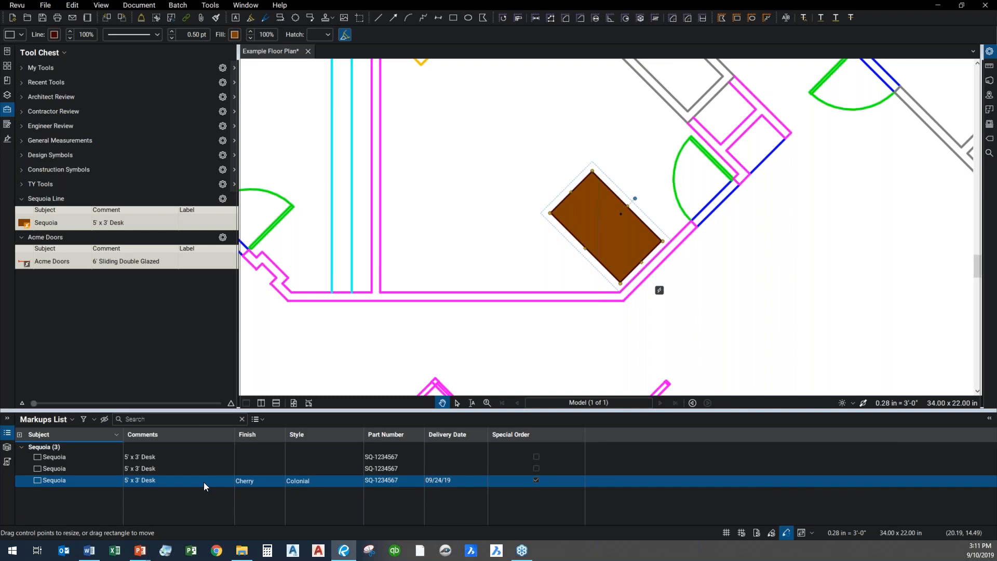
Set the finish to Knotty Pine and the style to Farmhouse for the second Sequoia desk in the Markups List
{"action": "left_click", "coordinate": [167, 470]}
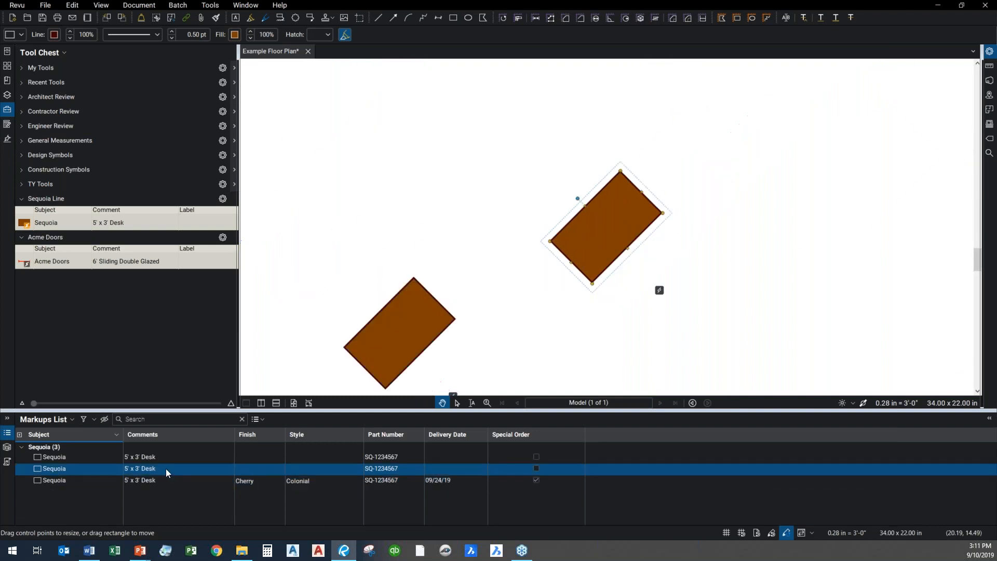
{"action": "left_click", "coordinate": [267, 472]}
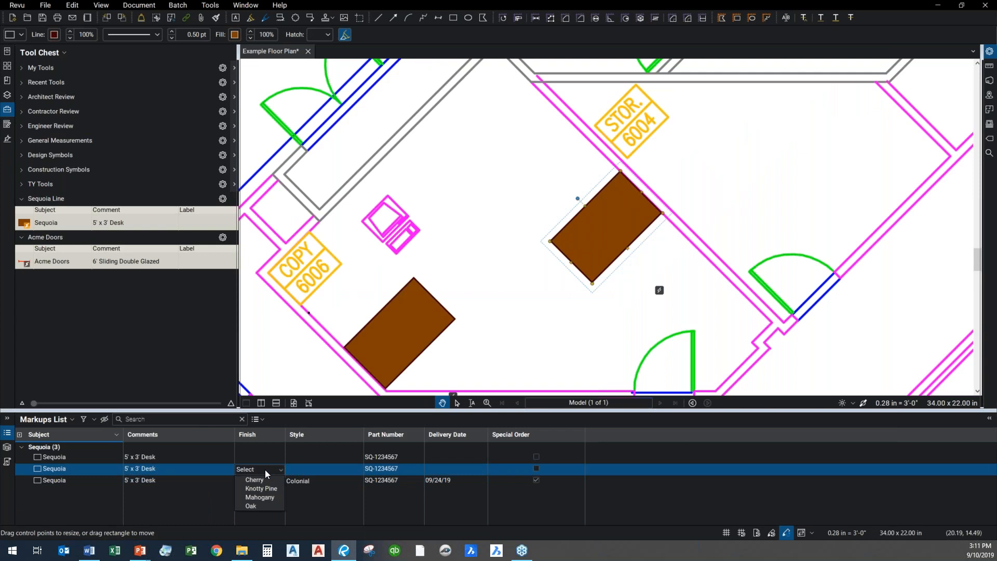
{"action": "left_click", "coordinate": [261, 488]}
{"action": "left_click", "coordinate": [310, 470]}
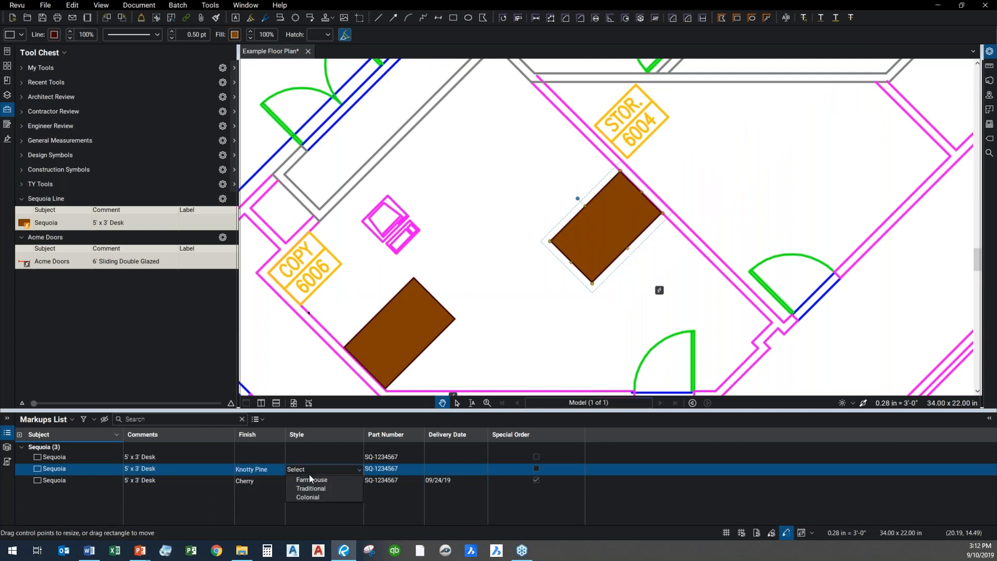
{"action": "left_click", "coordinate": [318, 479]}
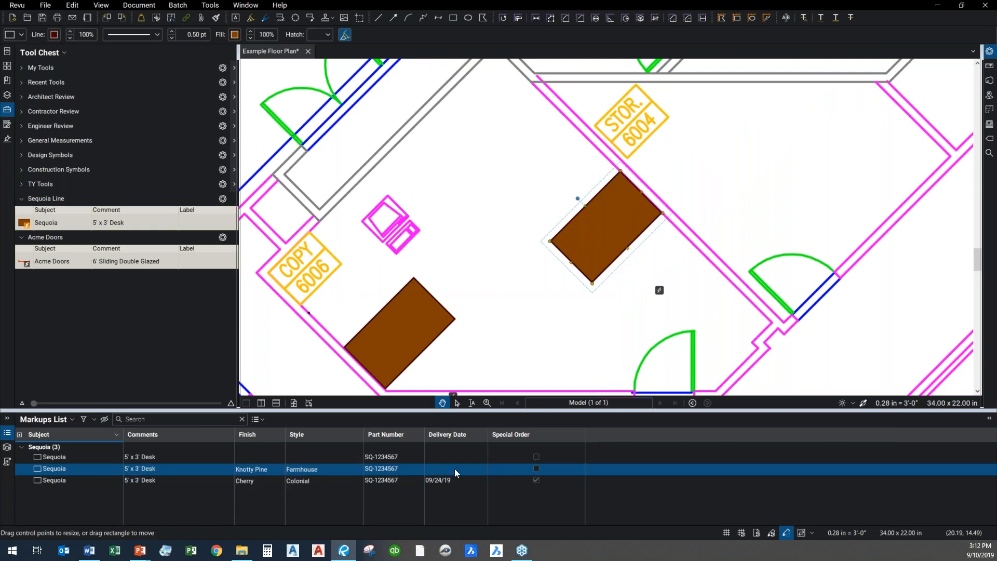
Set the second Sequoia desk's delivery date to 09/27/19
{"action": "left_click", "coordinate": [483, 473]}
{"action": "left_click", "coordinate": [482, 469]}
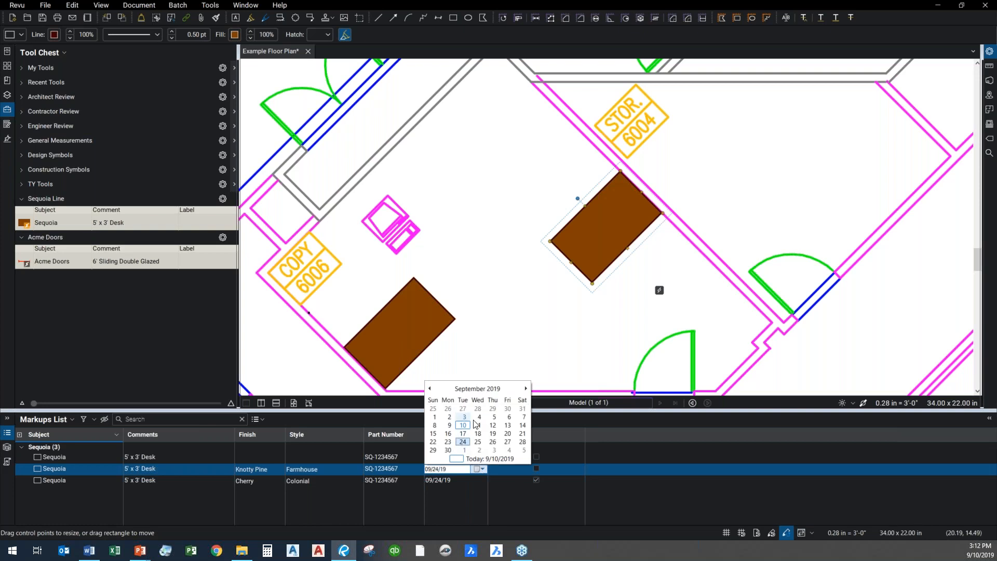
{"action": "left_click", "coordinate": [507, 441]}
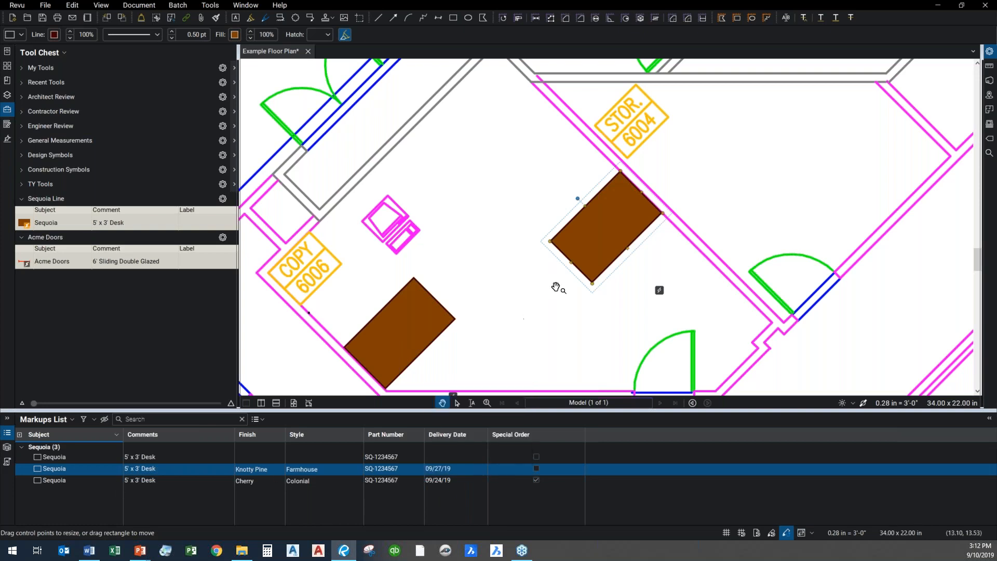
Place one Acme Doors 6' Sliding Double Glazed door beside the diagonal exterior wall near cubicle 6060
{"action": "left_click", "coordinate": [547, 311]}
{"action": "scroll", "coordinate": [534, 322], "scroll_direction": "down", "scroll_amount": 2}
{"action": "left_click_drag", "start_coordinate": [533, 322], "coordinate": [508, 277]}
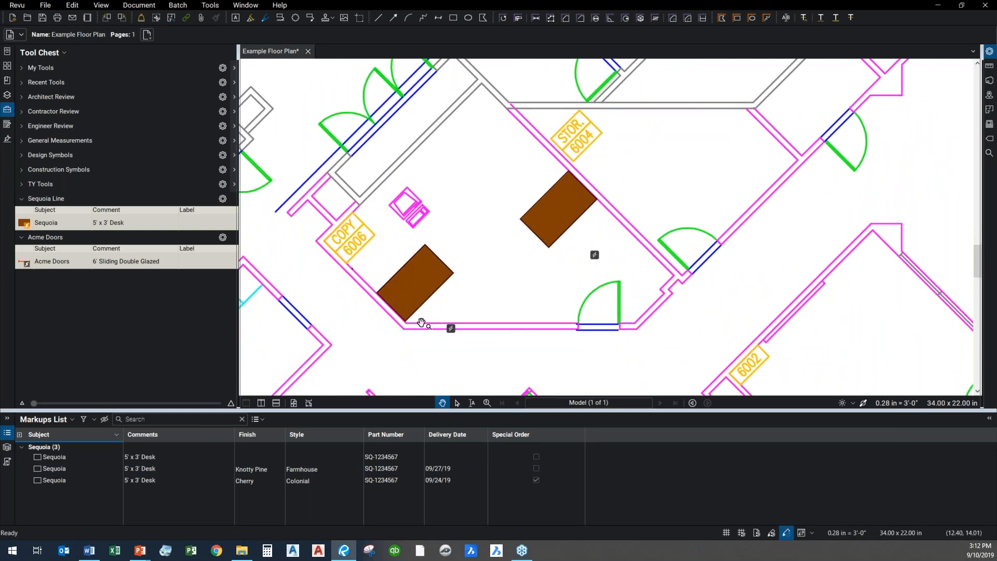
{"action": "scroll", "coordinate": [423, 323], "scroll_direction": "down", "scroll_amount": 2}
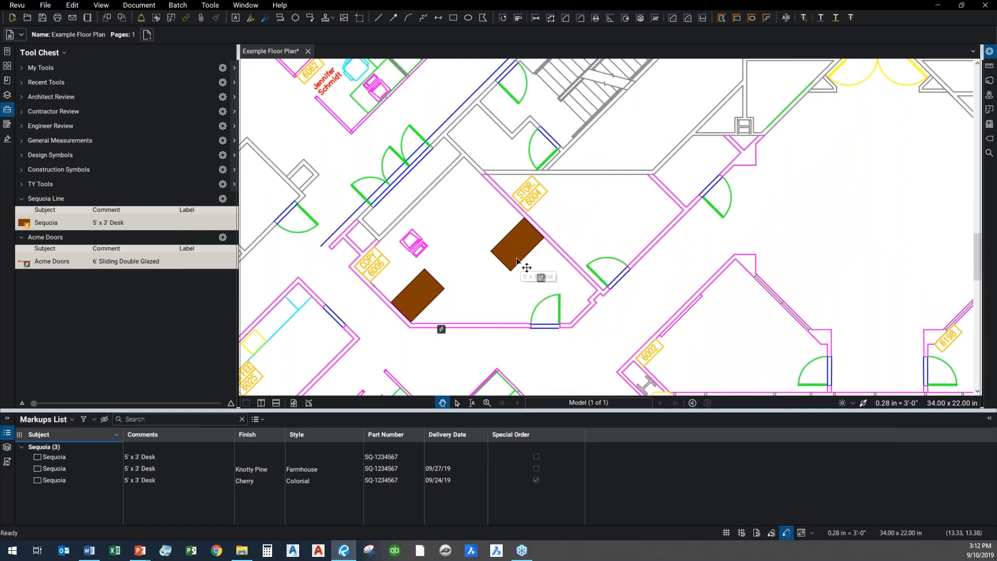
{"action": "scroll", "coordinate": [513, 267], "scroll_direction": "down", "scroll_amount": 1}
{"action": "left_click_drag", "start_coordinate": [358, 300], "coordinate": [597, 419]}
{"action": "left_click_drag", "start_coordinate": [428, 198], "coordinate": [506, 320]}
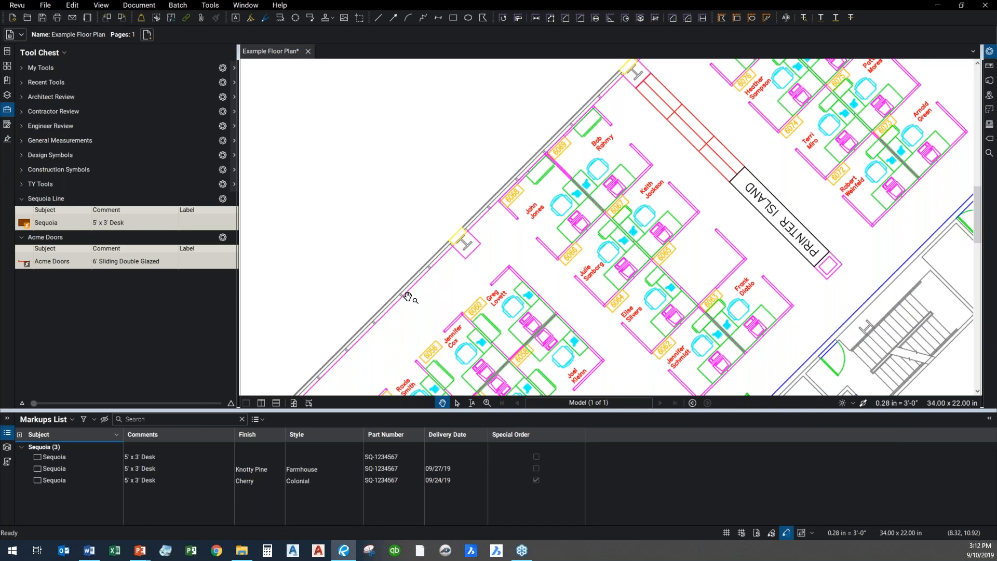
{"action": "left_click", "coordinate": [46, 261]}
{"action": "left_click", "coordinate": [369, 292]}
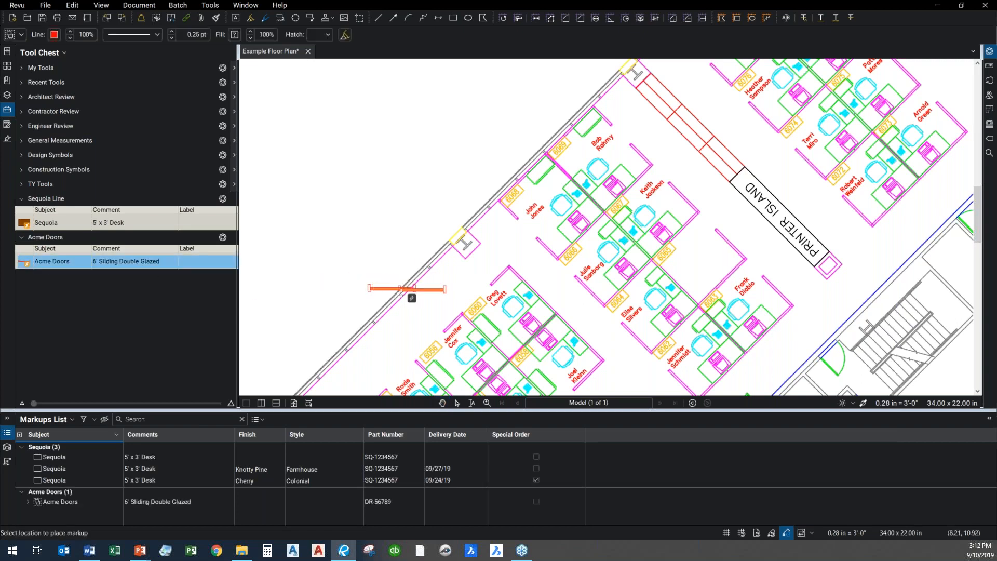
{"action": "key", "text": "Escape"}
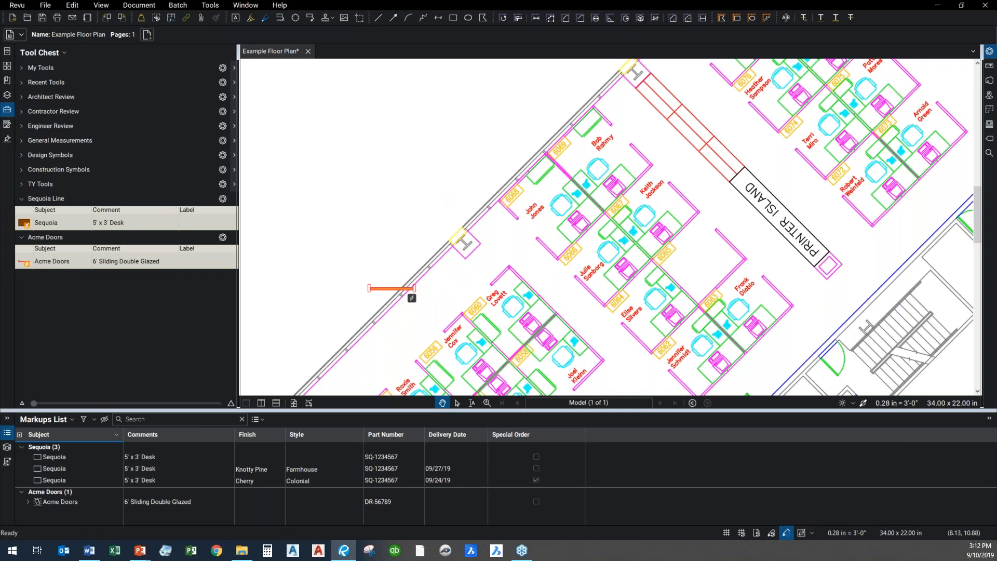
Rotate the Acme door to match the diagonal exterior wall and align it with the wall line
{"action": "left_click", "coordinate": [393, 290]}
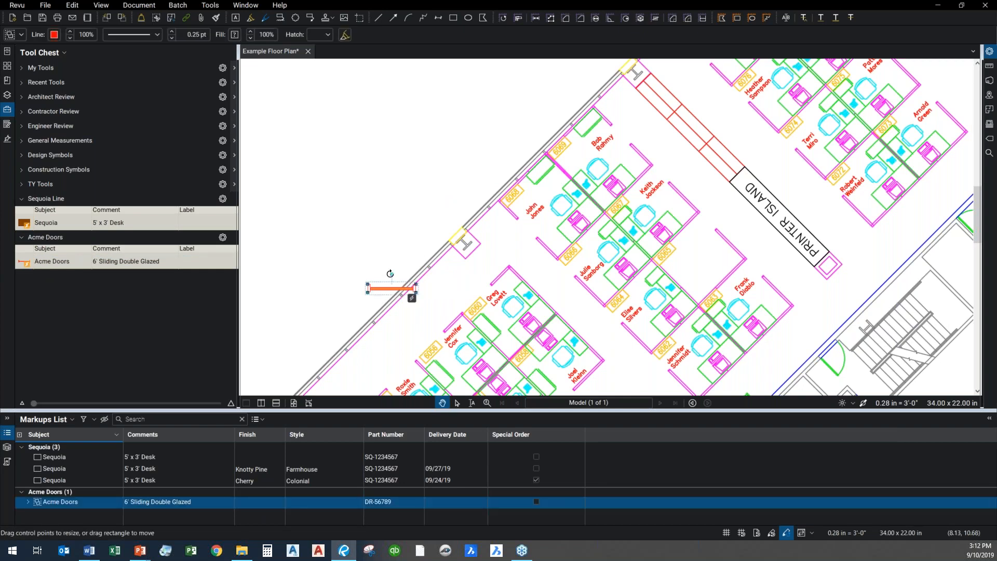
{"action": "left_click_drag", "start_coordinate": [366, 265], "coordinate": [366, 265]}
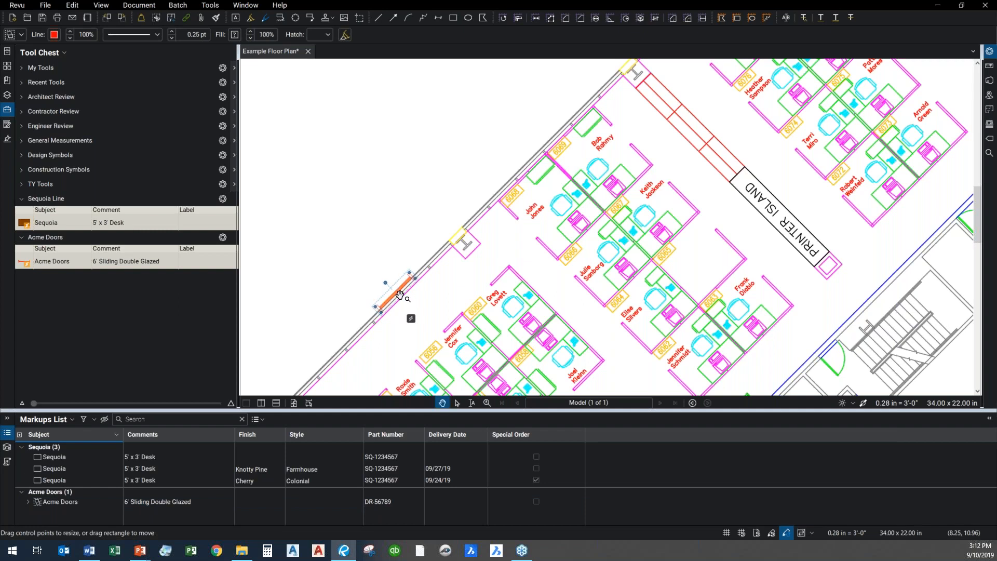
{"action": "scroll", "coordinate": [386, 299], "scroll_direction": "up", "scroll_amount": 3}
{"action": "left_click_drag", "start_coordinate": [437, 287], "coordinate": [457, 263]}
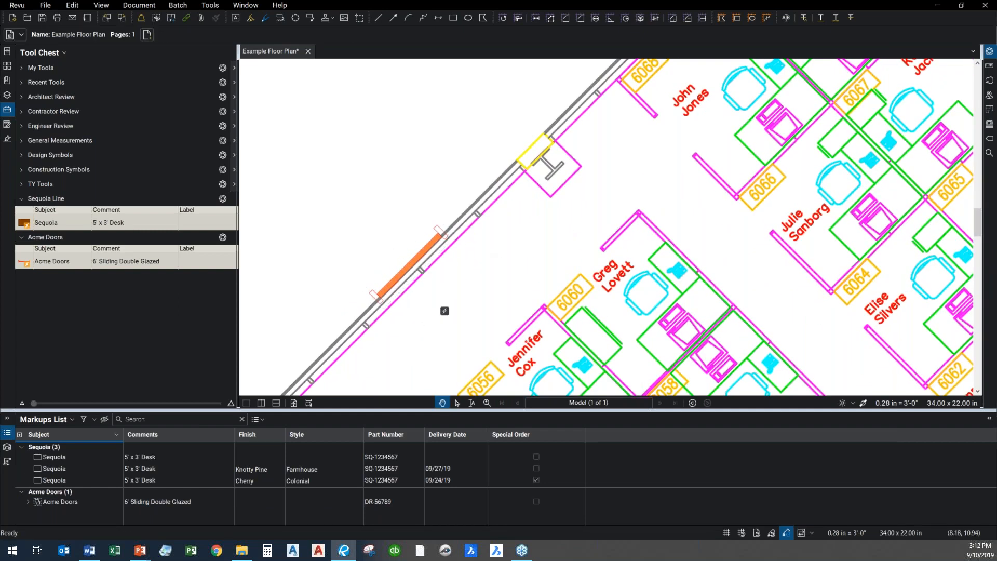
Locate the Acme door from its Markups List entry and view the list's summary export options without exporting
{"action": "left_click", "coordinate": [154, 506]}
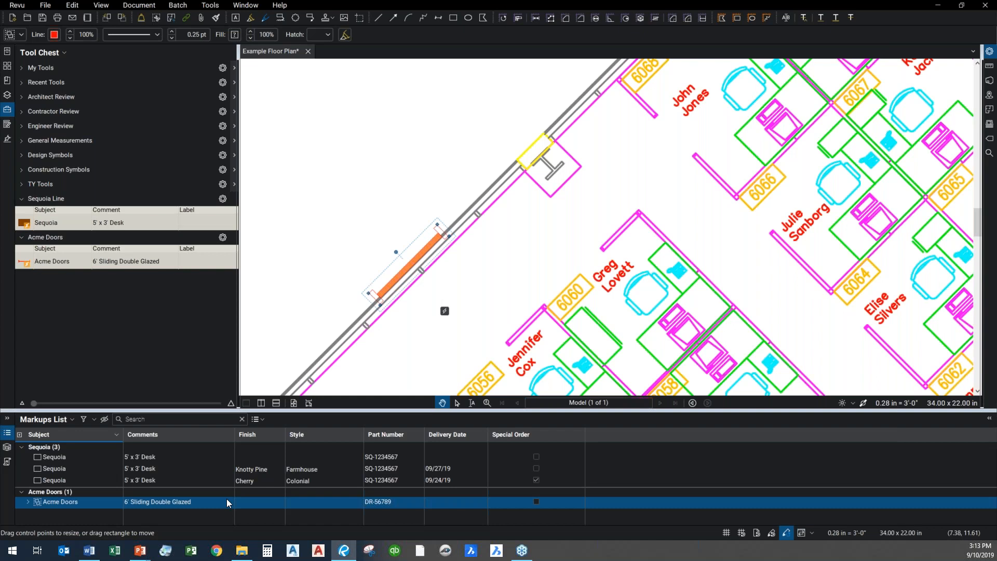
{"action": "scroll", "coordinate": [452, 281], "scroll_direction": "down", "scroll_amount": 3}
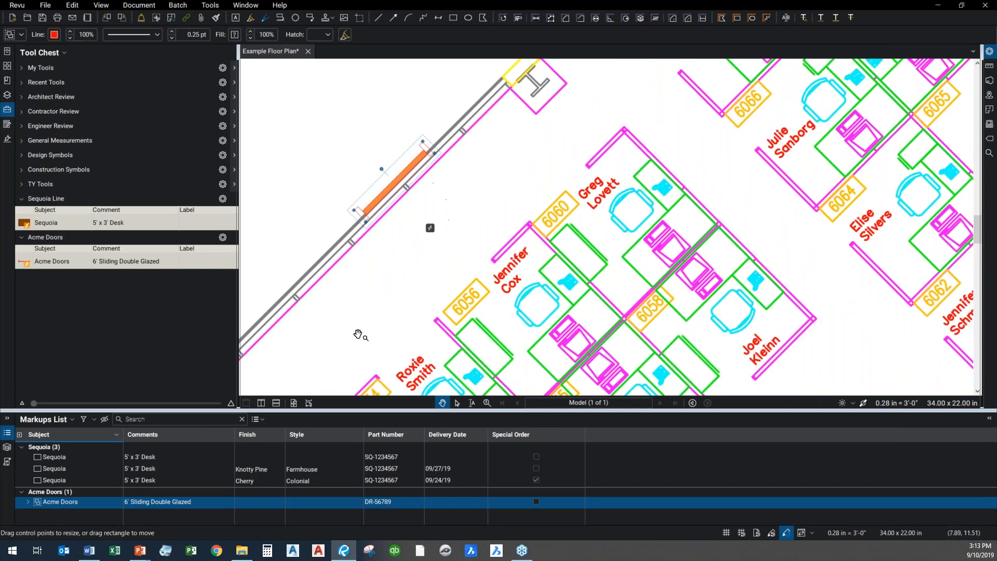
{"action": "left_click", "coordinate": [417, 312]}
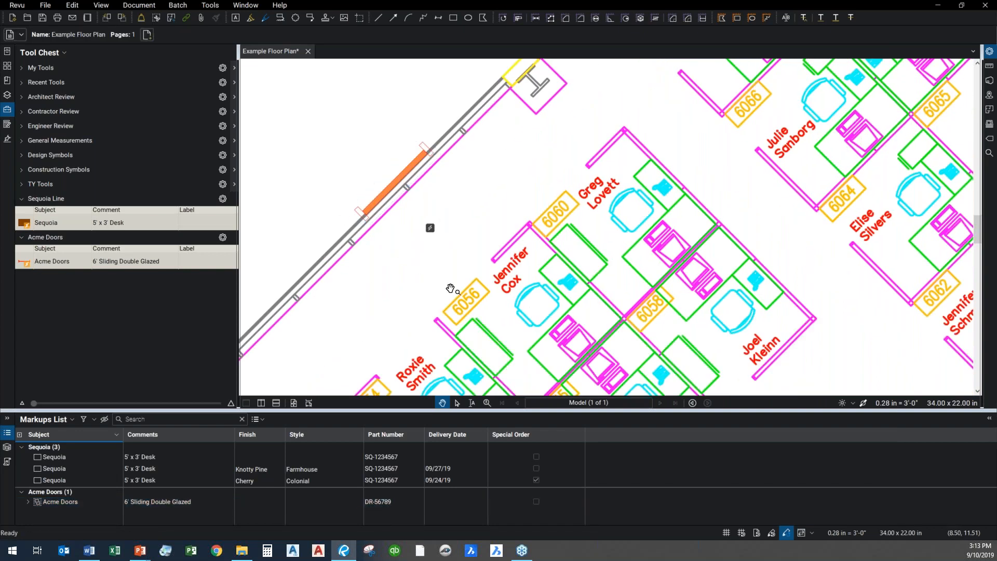
{"action": "left_click", "coordinate": [264, 426]}
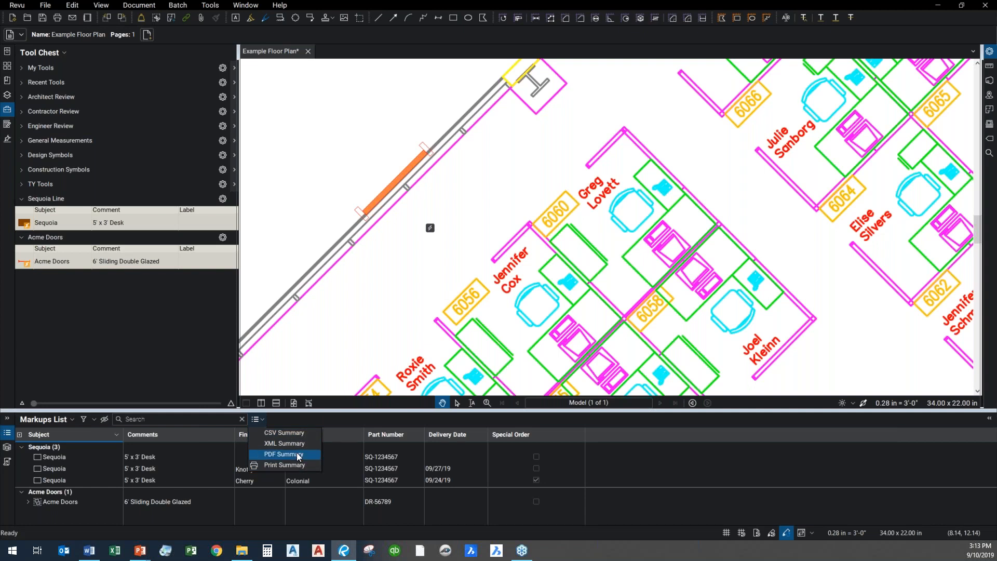
{"action": "left_click", "coordinate": [543, 185]}
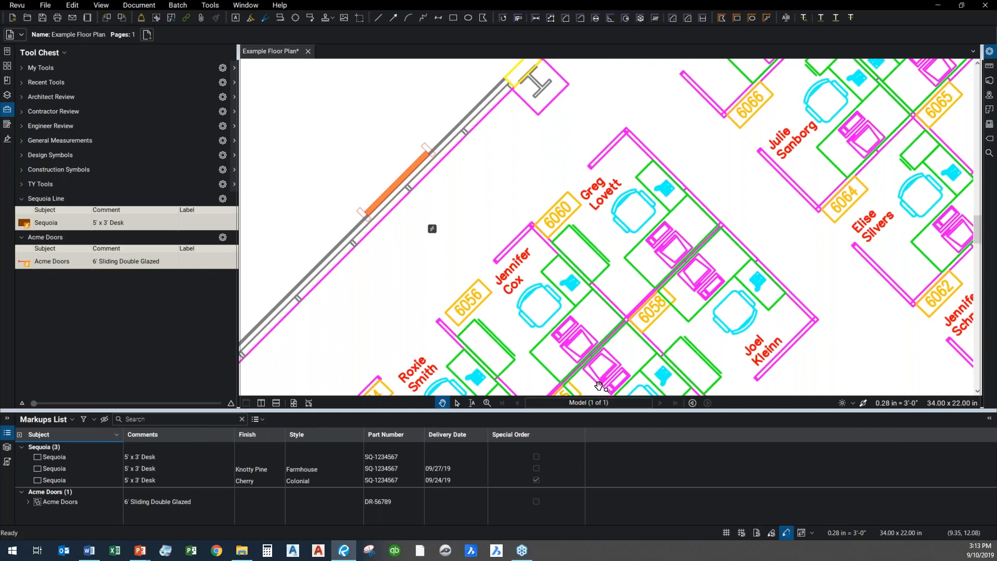
Open the 3D PDF linked to the Sequoia desk beside the storage room 6004 wall
{"action": "scroll", "coordinate": [599, 386], "scroll_direction": "down", "scroll_amount": 4}
{"action": "left_click_drag", "start_coordinate": [561, 356], "coordinate": [358, 125]}
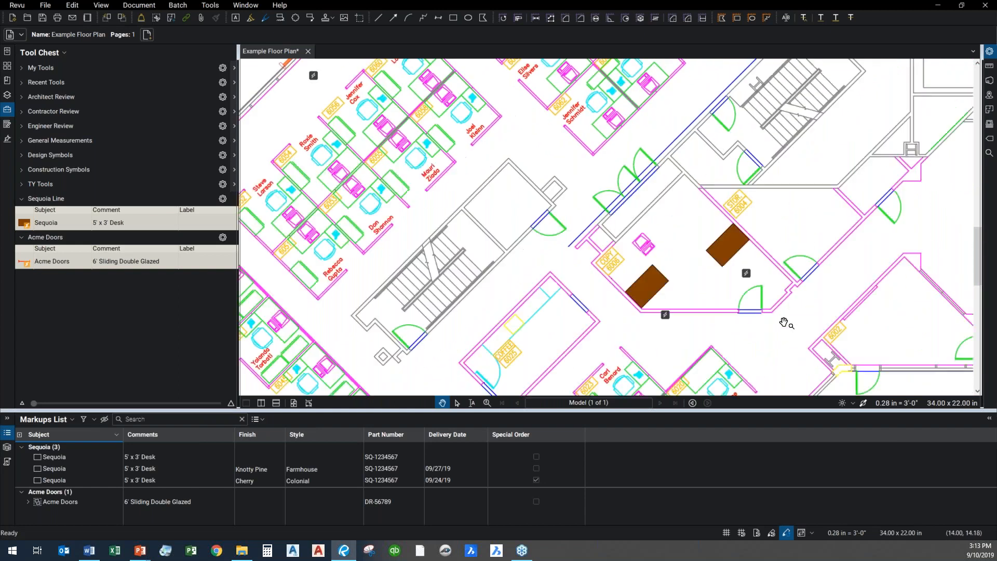
{"action": "scroll", "coordinate": [724, 304], "scroll_direction": "up", "scroll_amount": 5}
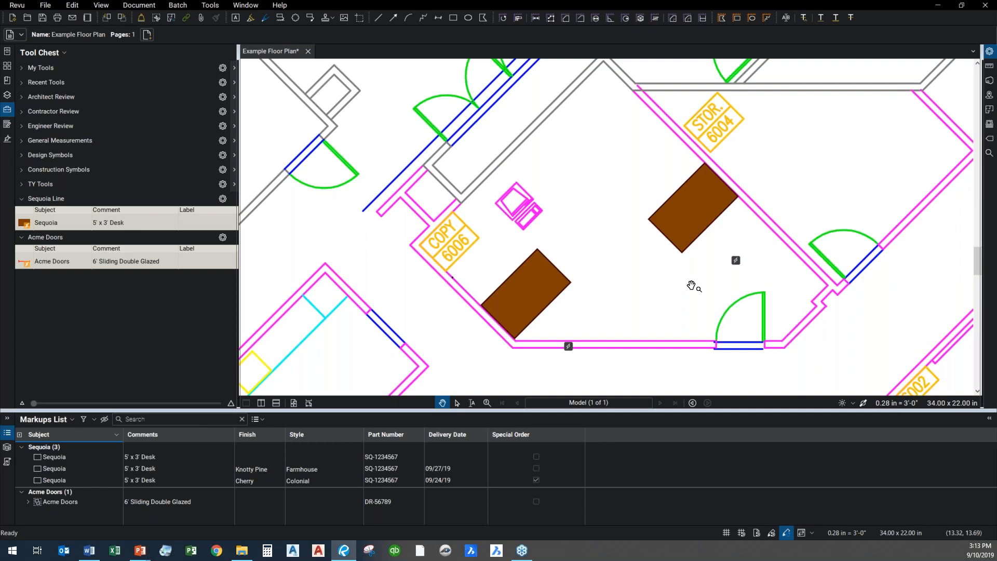
{"action": "left_click", "coordinate": [736, 261]}
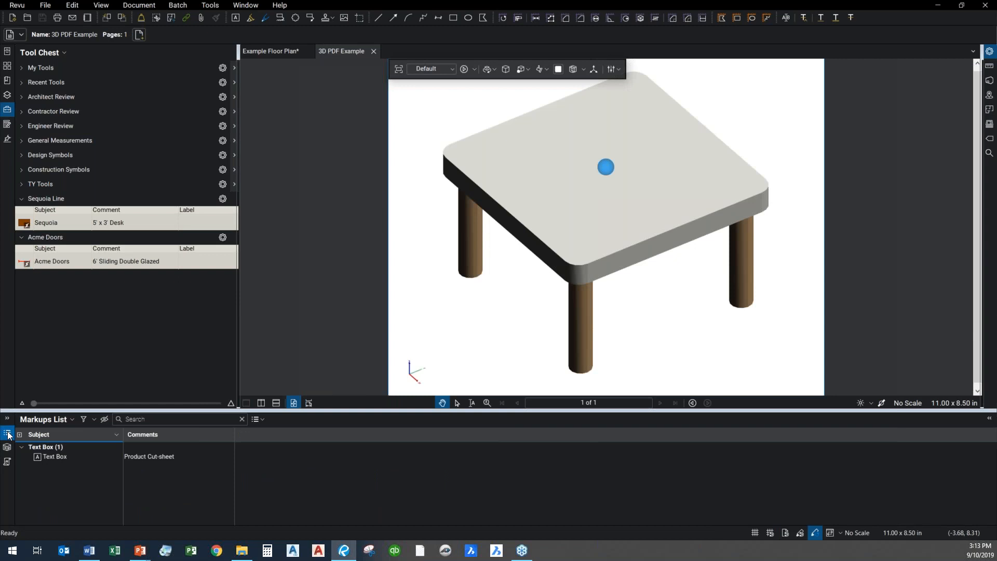
Orbit and zoom the 3D table model to inspect its top and legs from several angles
{"action": "left_click_drag", "start_coordinate": [523, 278], "coordinate": [715, 298]}
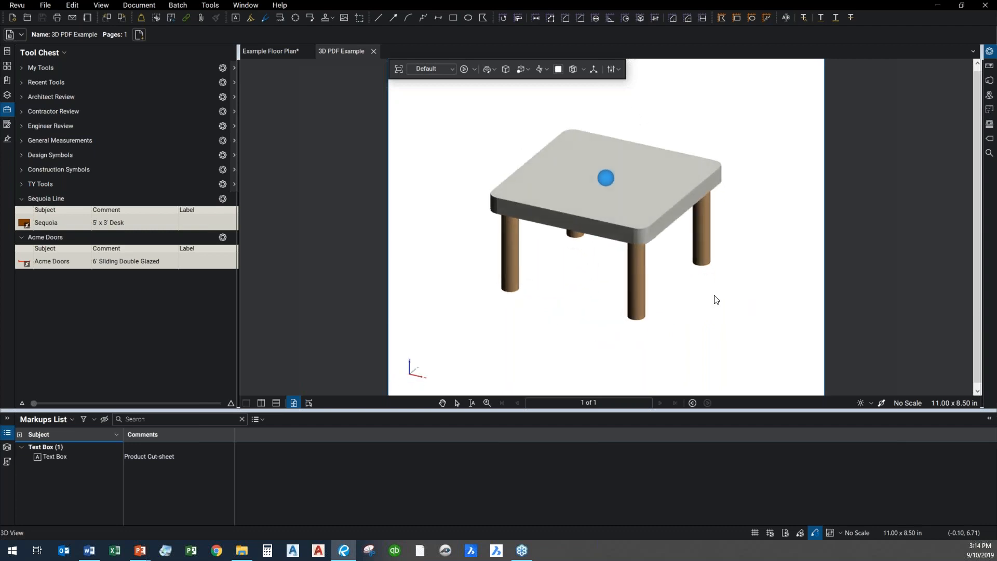
{"action": "scroll", "coordinate": [699, 259], "scroll_direction": "up", "scroll_amount": 3}
{"action": "left_click_drag", "start_coordinate": [695, 254], "coordinate": [672, 288]}
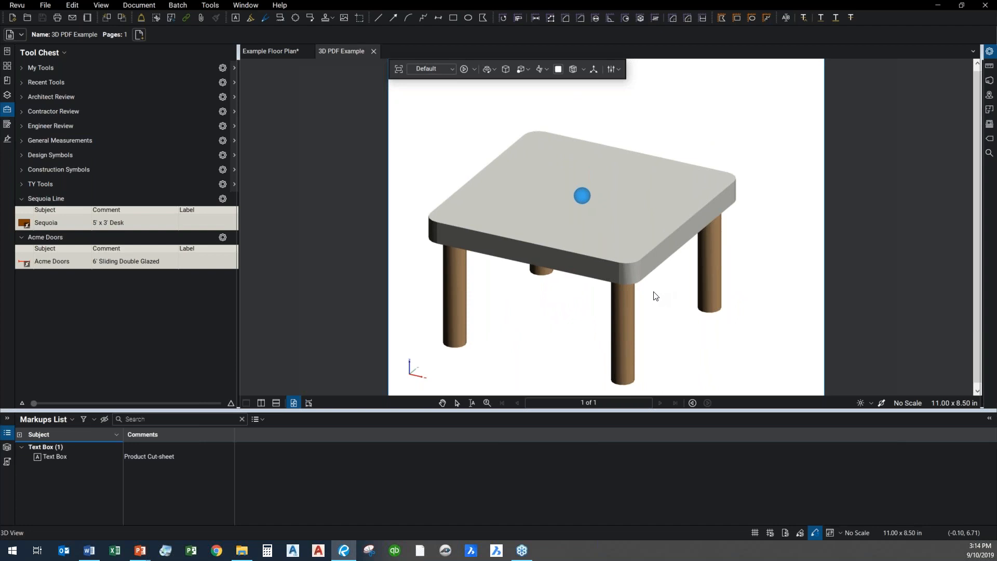
{"action": "left_click_drag", "start_coordinate": [688, 298], "coordinate": [586, 290]}
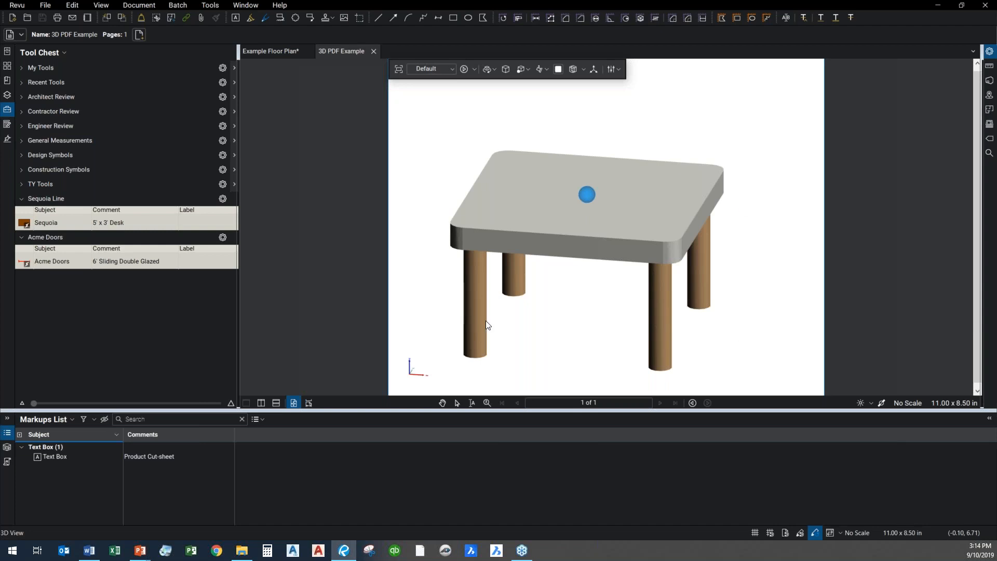
{"action": "left_click_drag", "start_coordinate": [608, 338], "coordinate": [544, 346]}
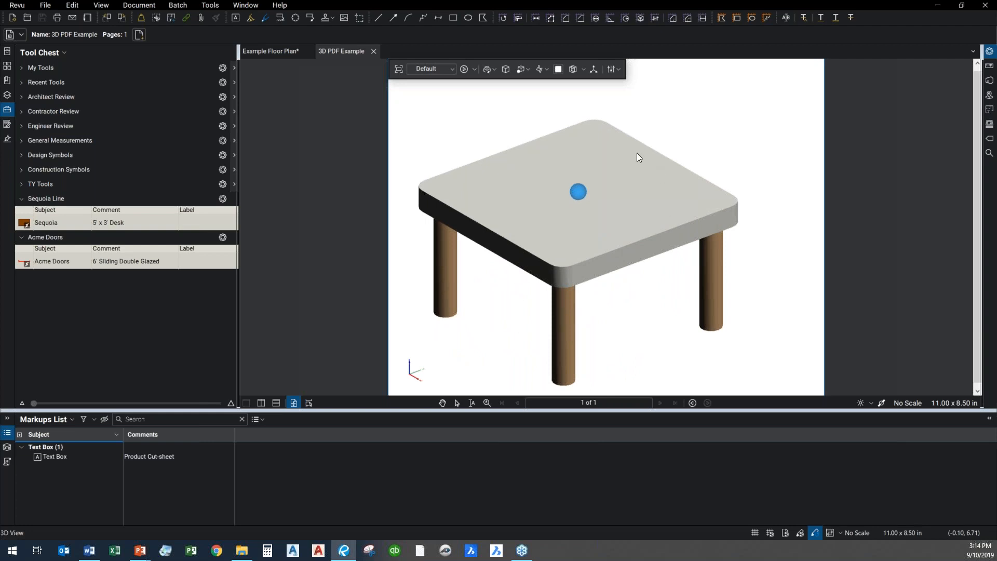
Leave the 3D view, read the linked product cut-sheet through to its standard tops page, and close both linked PDFs
{"action": "left_click", "coordinate": [580, 194]}
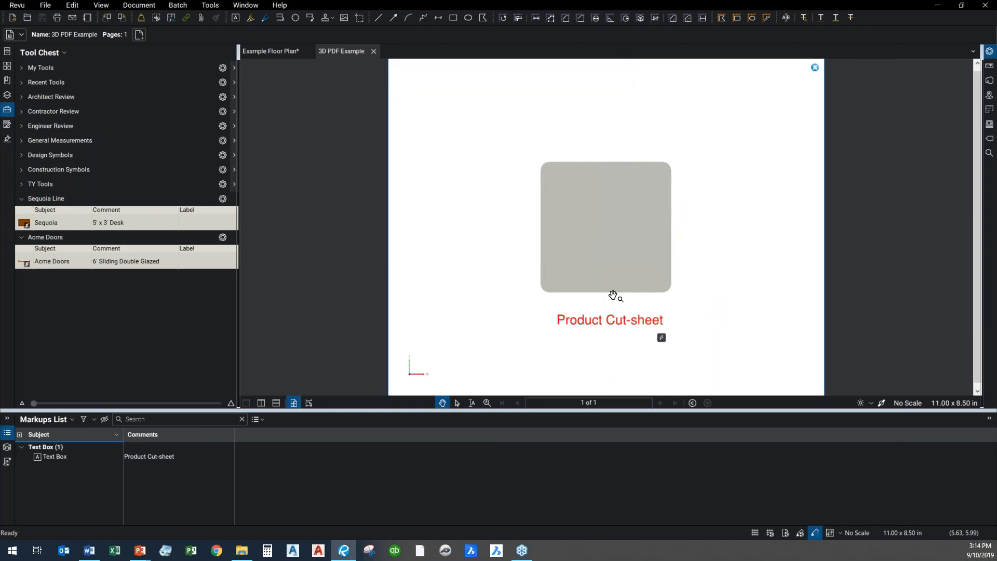
{"action": "double_click", "coordinate": [661, 338]}
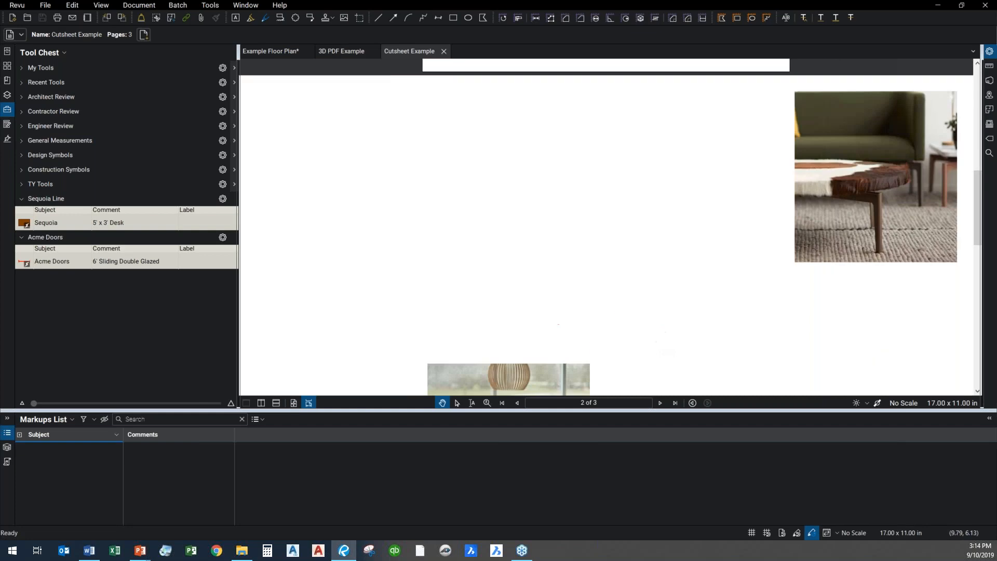
{"action": "scroll", "coordinate": [572, 259], "scroll_direction": "down", "scroll_amount": 10}
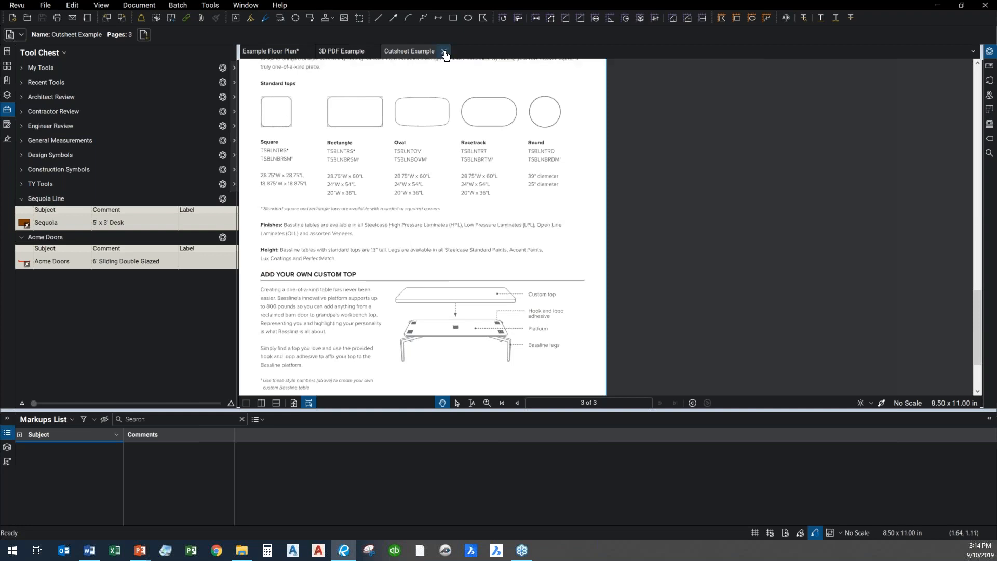
{"action": "left_click", "coordinate": [444, 51]}
{"action": "left_click", "coordinate": [372, 51]}
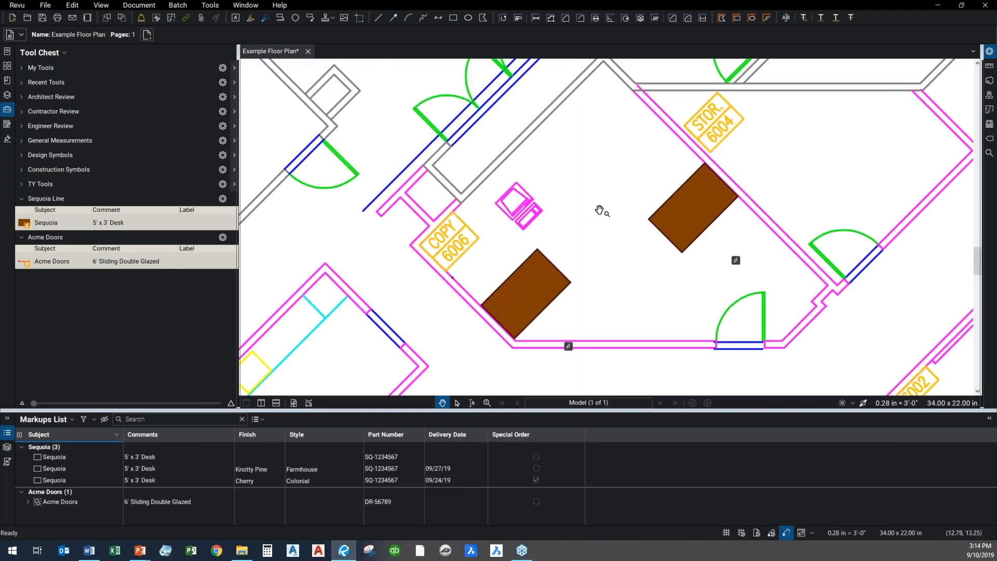
Open the 3D Door PDF Example linked to the Acme door on the exterior wall
{"action": "scroll", "coordinate": [601, 208], "scroll_direction": "down", "scroll_amount": 6}
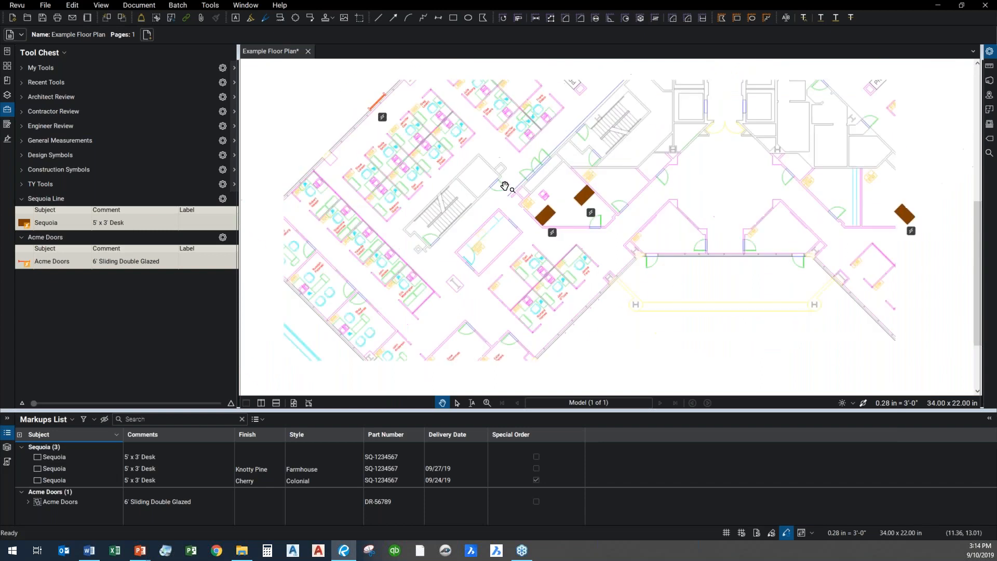
{"action": "scroll", "coordinate": [506, 285], "scroll_direction": "up", "scroll_amount": 5}
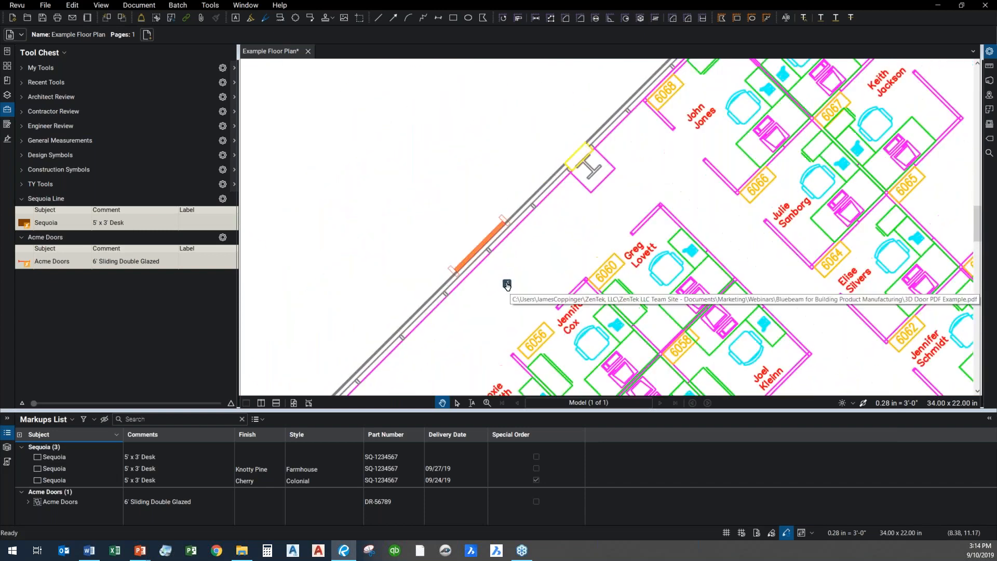
{"action": "left_click", "coordinate": [507, 284]}
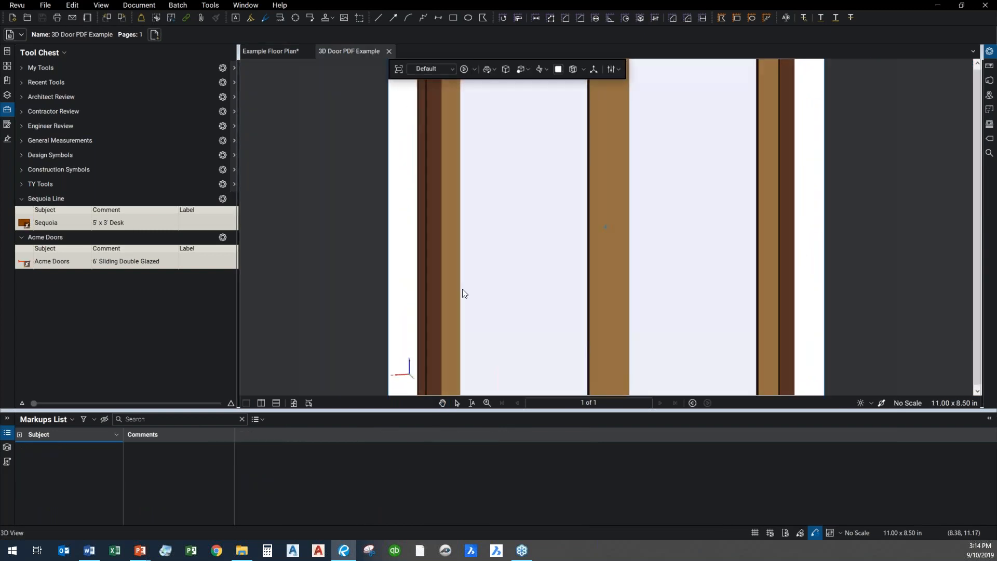
Show the 3D Model Tree for the sliding door and inspect the properties of its wood panel and glass parts
{"action": "left_click_drag", "start_coordinate": [572, 311], "coordinate": [608, 283]}
{"action": "scroll", "coordinate": [609, 282], "scroll_direction": "up", "scroll_amount": 5}
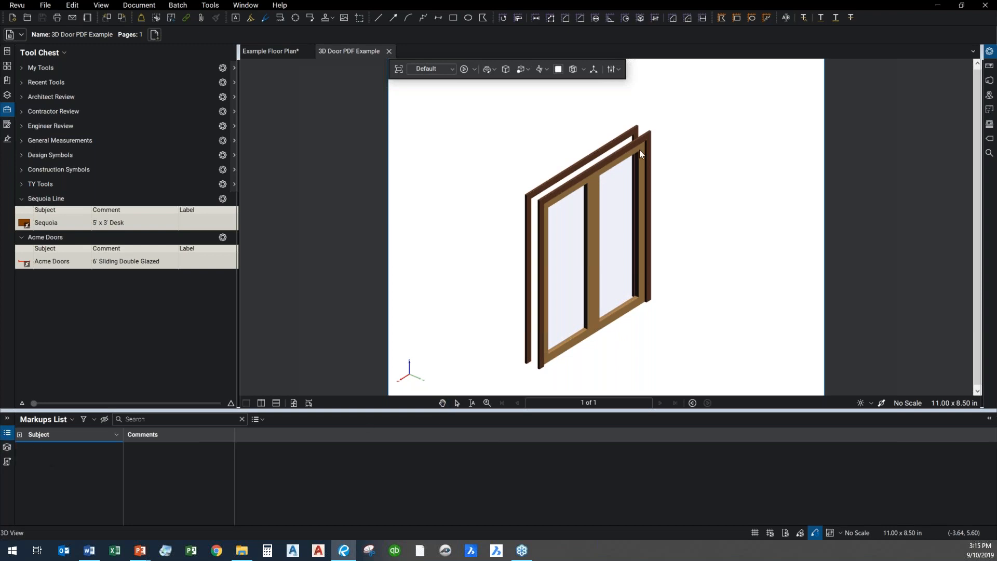
{"action": "left_click", "coordinate": [8, 449]}
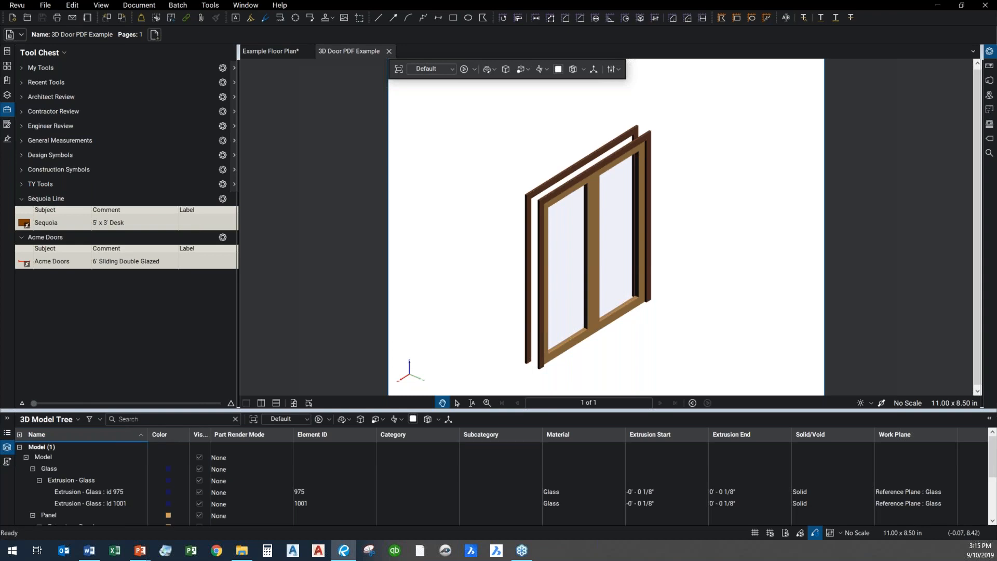
{"action": "left_click", "coordinate": [566, 353]}
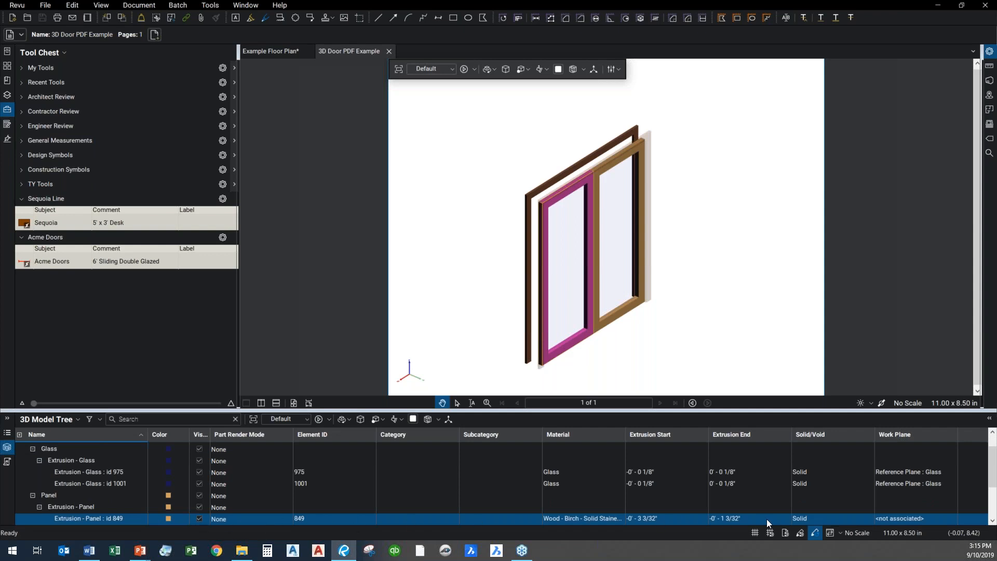
{"action": "left_click", "coordinate": [556, 484]}
{"action": "left_click", "coordinate": [667, 472]}
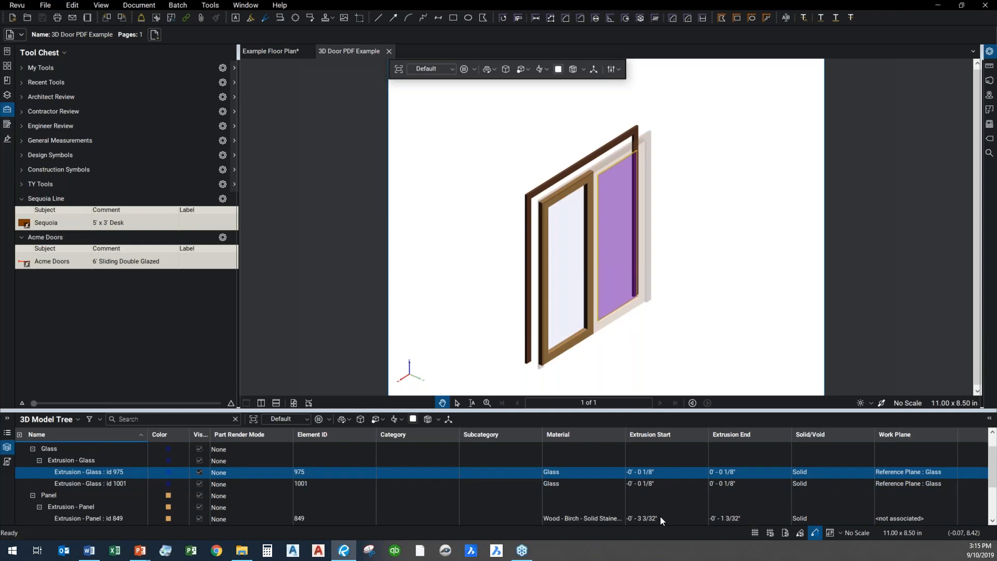
Inspect the material and extrusion data of the door's two trim parts in the model tree
{"action": "scroll", "coordinate": [831, 504], "scroll_direction": "down", "scroll_amount": 2}
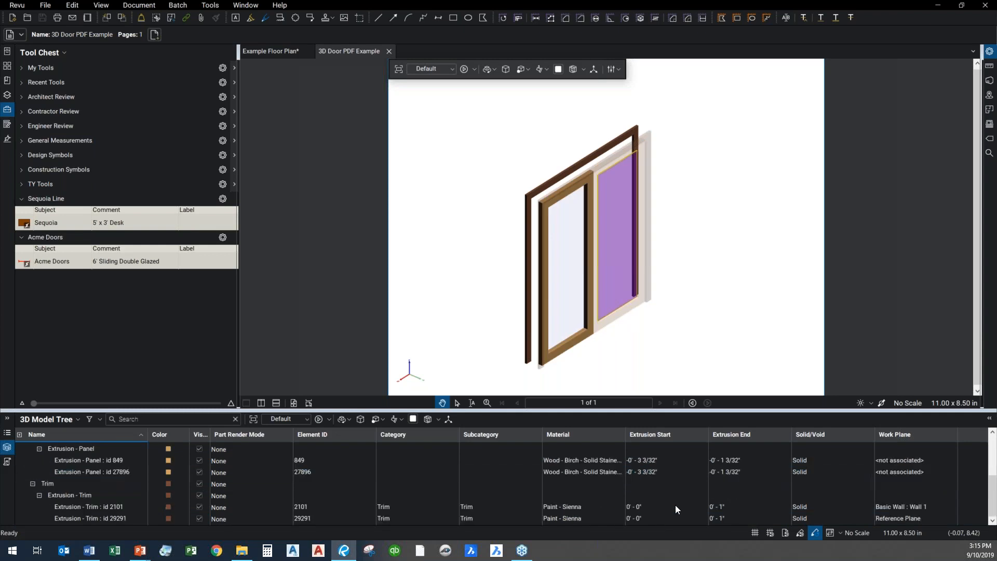
{"action": "left_click", "coordinate": [574, 509]}
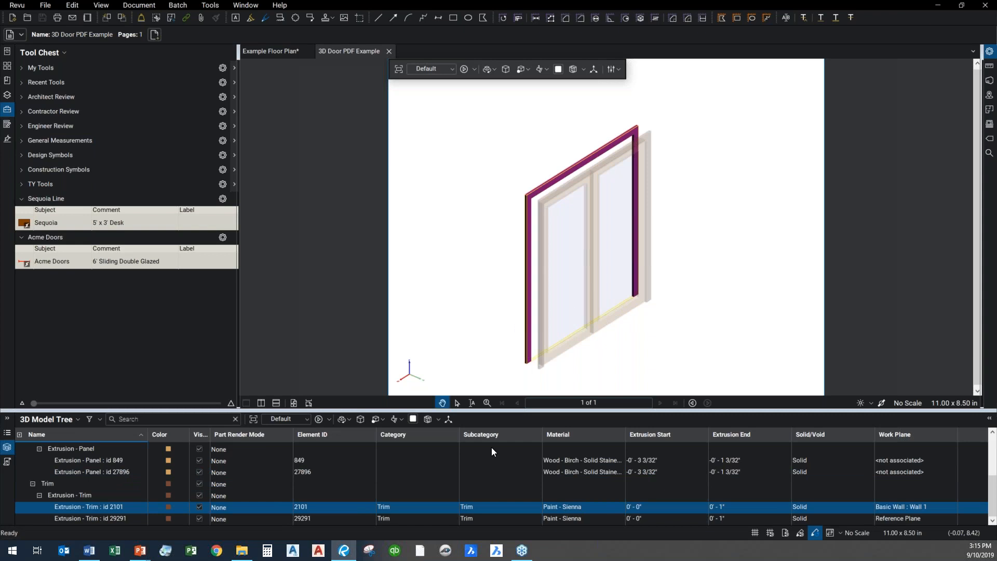
{"action": "left_click", "coordinate": [560, 519]}
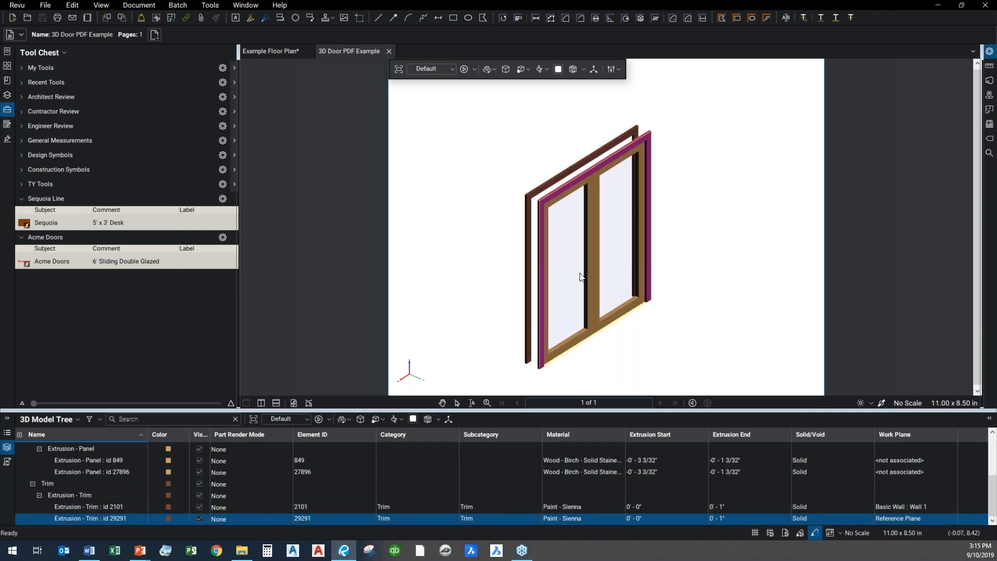
Isolate the door's trim parts to examine them from an angle, and show all parts again
{"action": "mouse_move", "coordinate": [682, 350]}
{"action": "left_mouse_down"}
{"action": "mouse_move", "coordinate": [583, 363]}
{"action": "mouse_move", "coordinate": [685, 344]}
{"action": "mouse_move", "coordinate": [630, 291]}
{"action": "mouse_move", "coordinate": [617, 310]}
{"action": "left_mouse_up"}
{"action": "scroll", "coordinate": [637, 326], "scroll_direction": "up", "scroll_amount": 1}
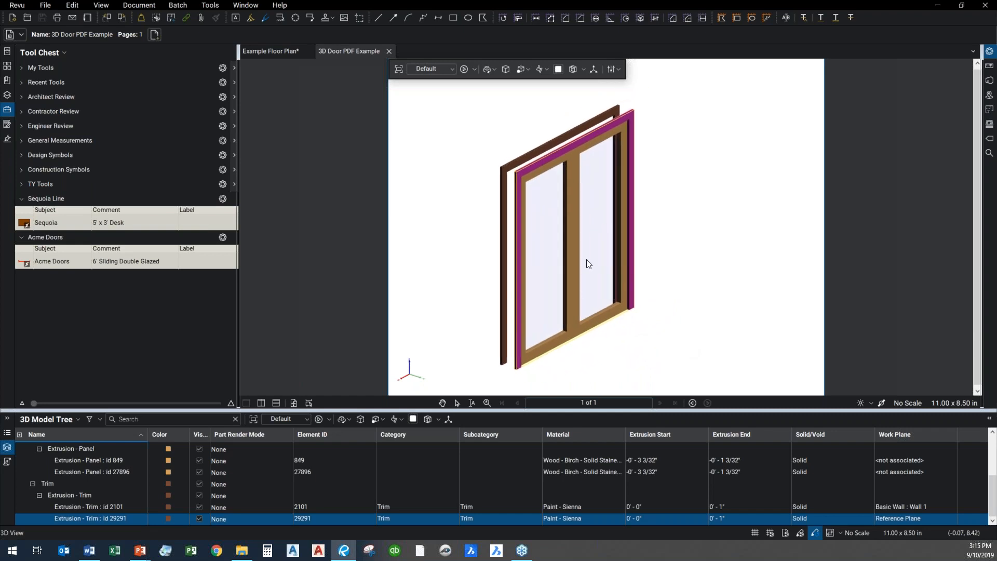
{"action": "left_click_drag", "start_coordinate": [540, 163], "coordinate": [540, 165]}
{"action": "right_click", "coordinate": [539, 163]}
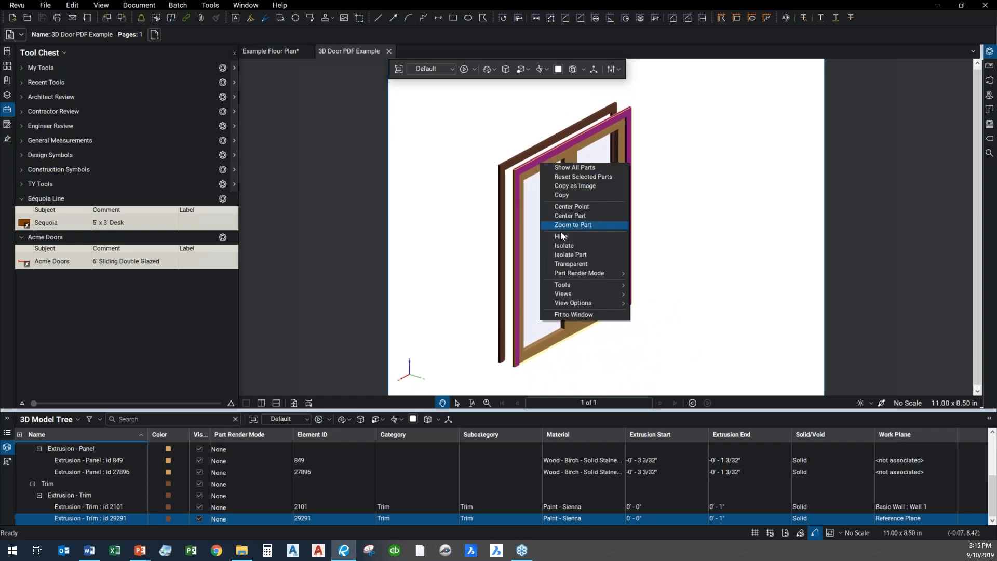
{"action": "left_click", "coordinate": [594, 254]}
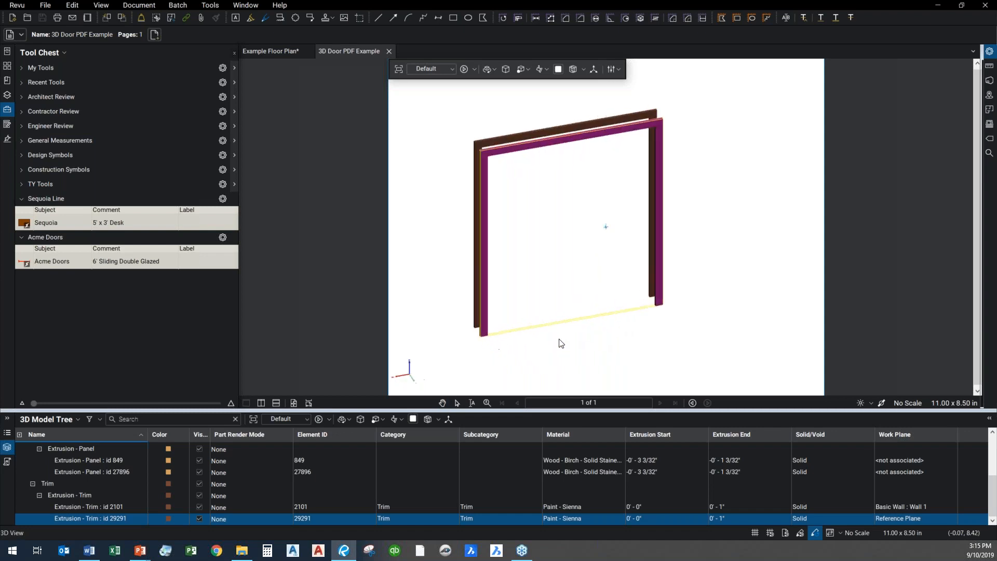
{"action": "mouse_move", "coordinate": [527, 281]}
{"action": "left_mouse_down"}
{"action": "mouse_move", "coordinate": [612, 298]}
{"action": "mouse_move", "coordinate": [543, 269]}
{"action": "left_mouse_up"}
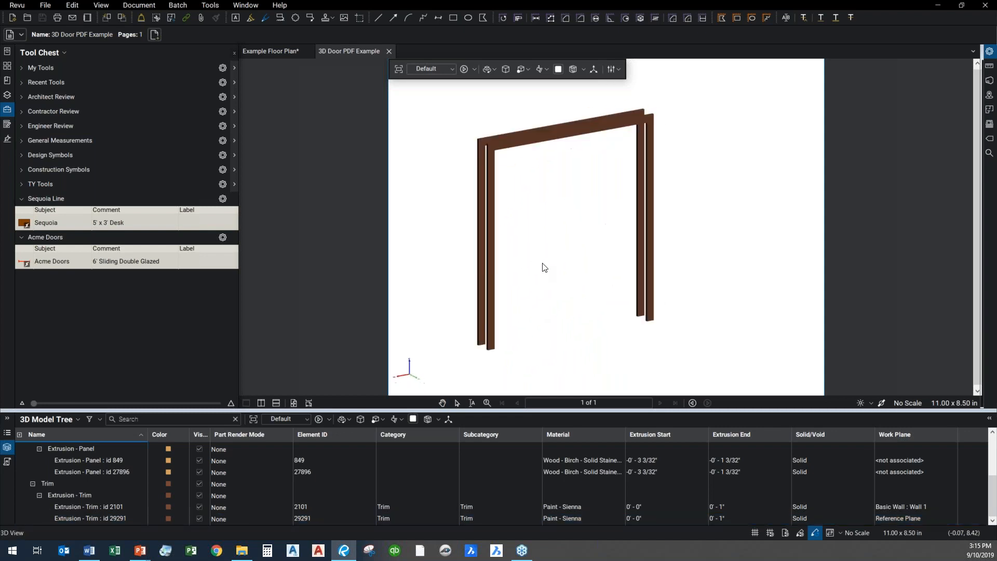
{"action": "right_click", "coordinate": [540, 137]}
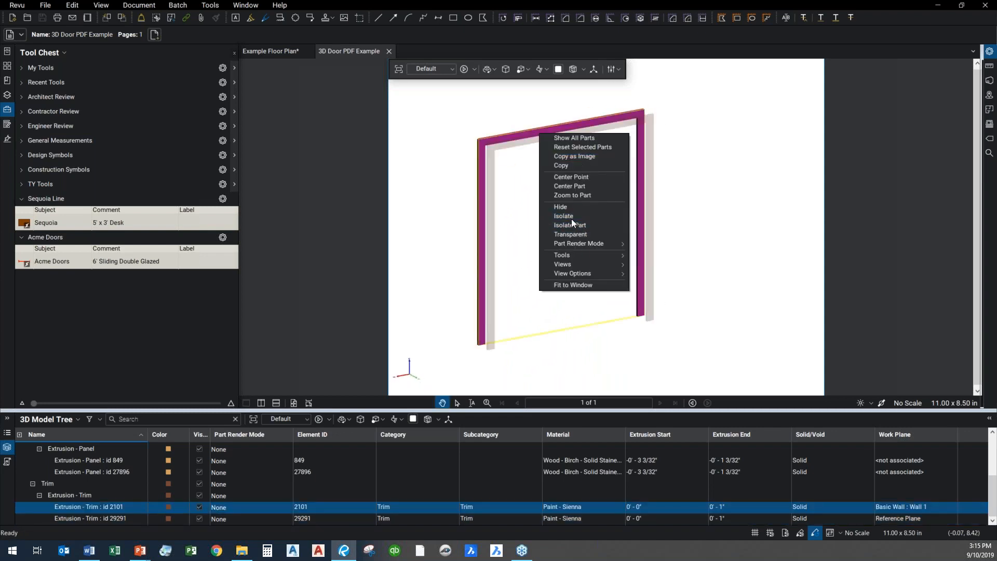
{"action": "left_click", "coordinate": [577, 139]}
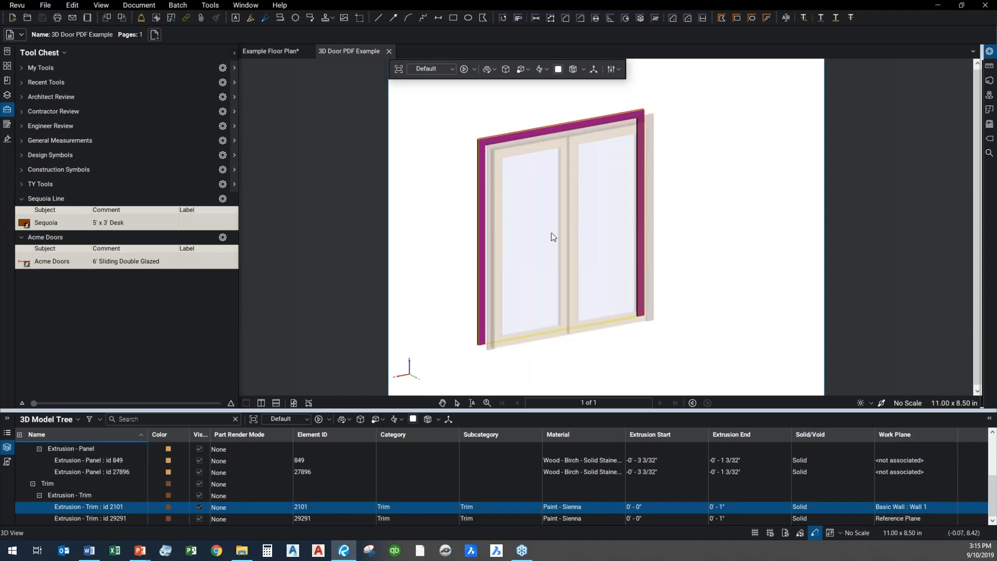
Isolate the door's two glass panes to view them alone, and restore all parts of the door
{"action": "left_click", "coordinate": [550, 242]}
{"action": "right_click", "coordinate": [540, 248]}
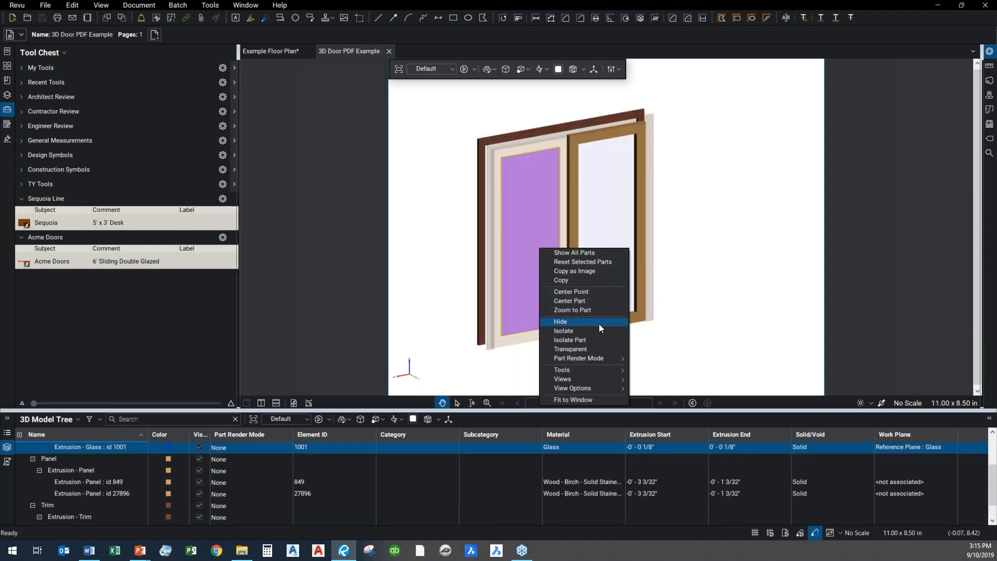
{"action": "left_click", "coordinate": [597, 339]}
{"action": "left_click_drag", "start_coordinate": [602, 337], "coordinate": [519, 351]}
{"action": "left_click", "coordinate": [676, 353]}
{"action": "left_click", "coordinate": [618, 289]}
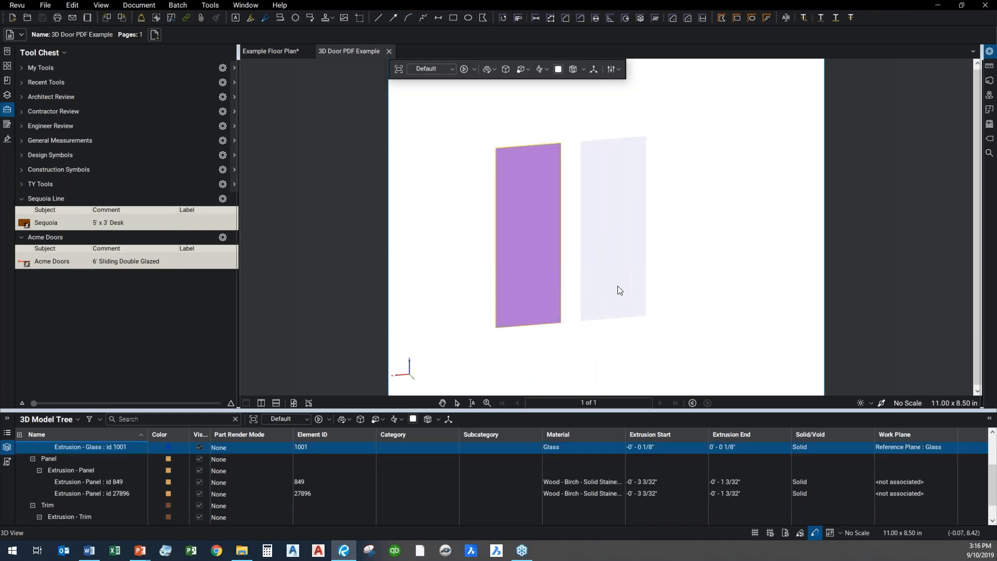
{"action": "right_click", "coordinate": [618, 288]}
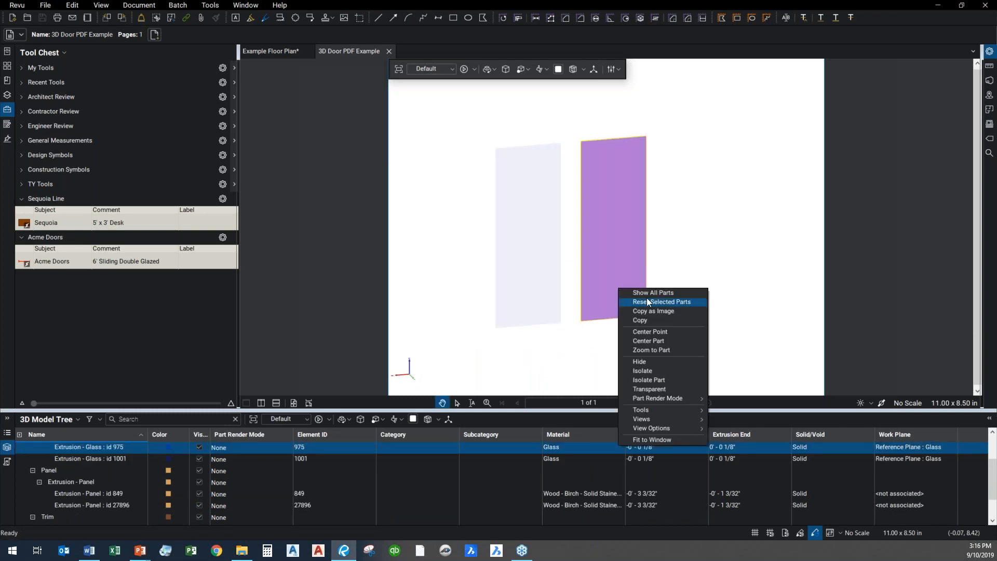
{"action": "left_click", "coordinate": [655, 292]}
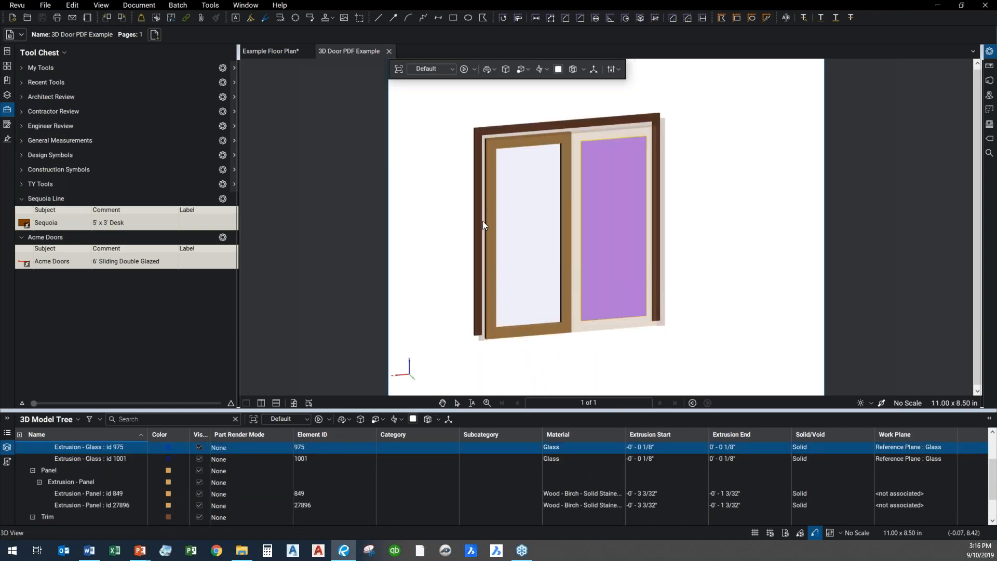
{"action": "left_click_drag", "start_coordinate": [483, 225], "coordinate": [549, 234]}
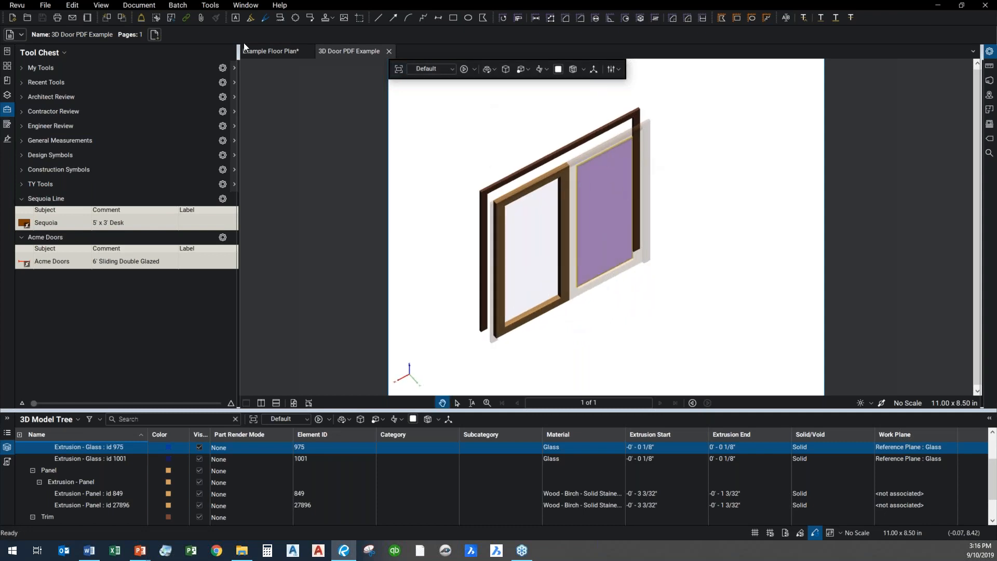
Return to the Example Floor Plan and open the 3D PDF Example linked to the Sequoia desk
{"action": "left_click", "coordinate": [270, 51]}
{"action": "left_click_drag", "start_coordinate": [508, 280], "coordinate": [407, 64]}
{"action": "left_click_drag", "start_coordinate": [813, 385], "coordinate": [588, 170]}
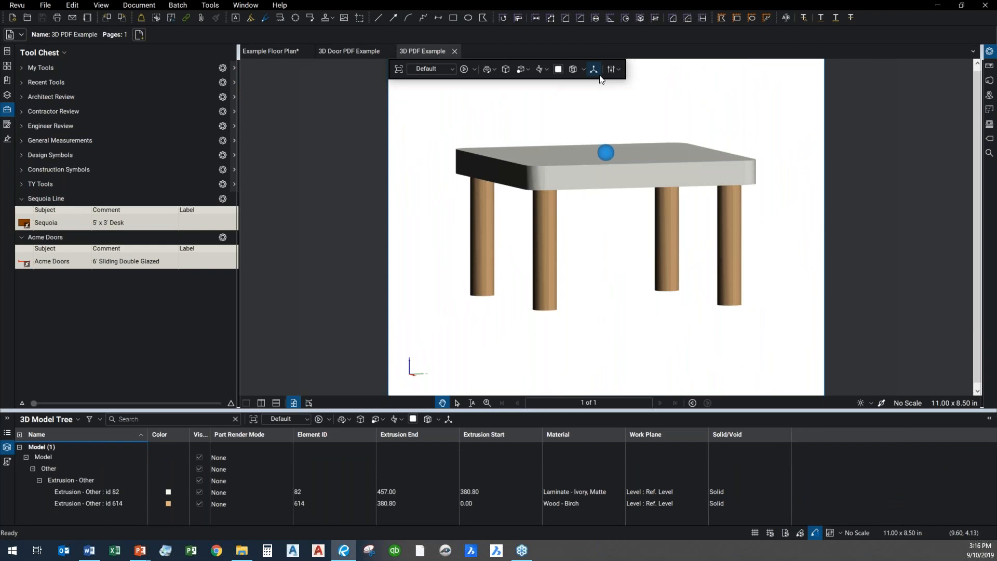
View a cross section through the table model's legs and turn the cross section off
{"action": "left_click", "coordinate": [573, 70]}
{"action": "left_click_drag", "start_coordinate": [574, 155], "coordinate": [598, 239]}
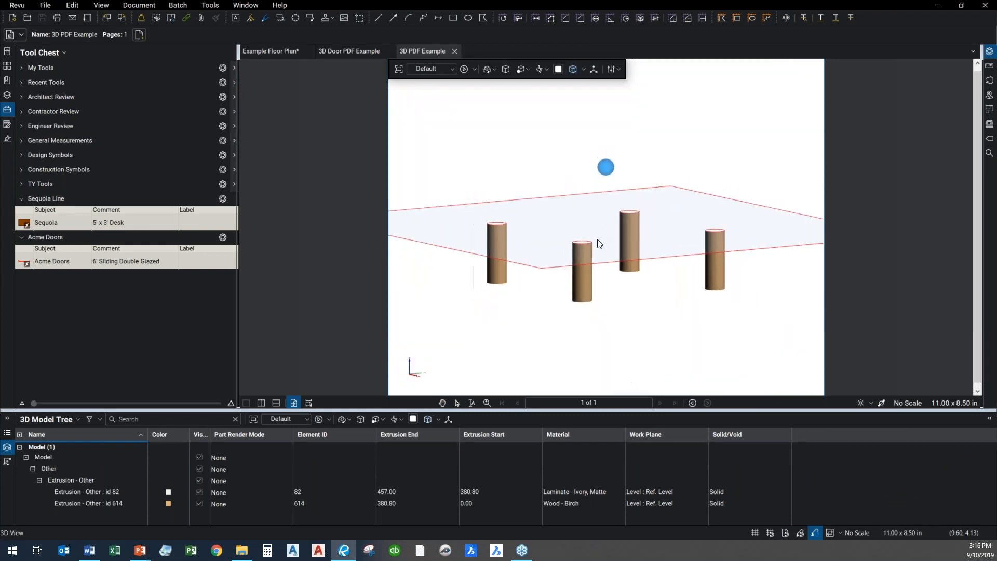
{"action": "left_click", "coordinate": [573, 69]}
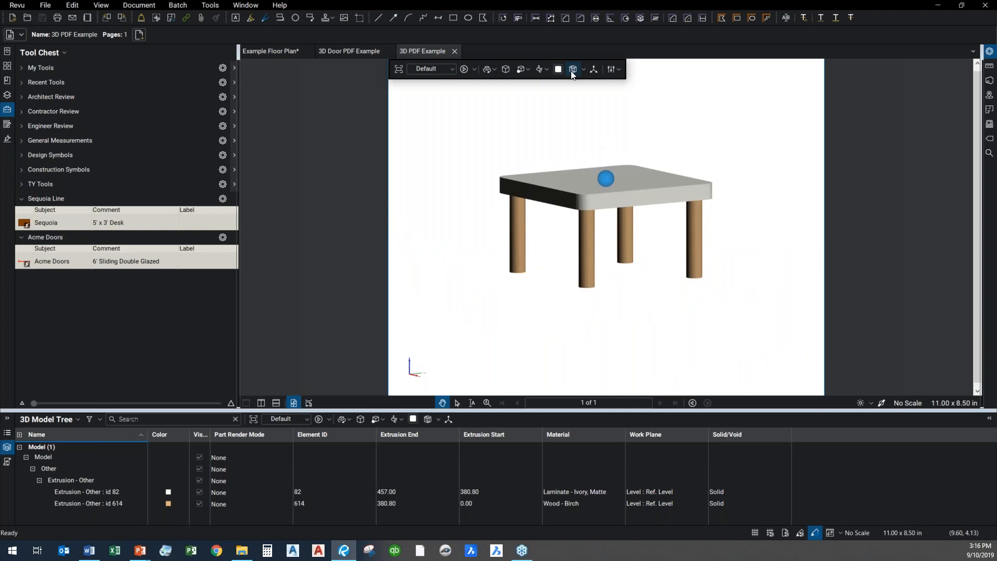
Show a section box around the table model and stretch its top and side faces outward
{"action": "left_click", "coordinate": [583, 70]}
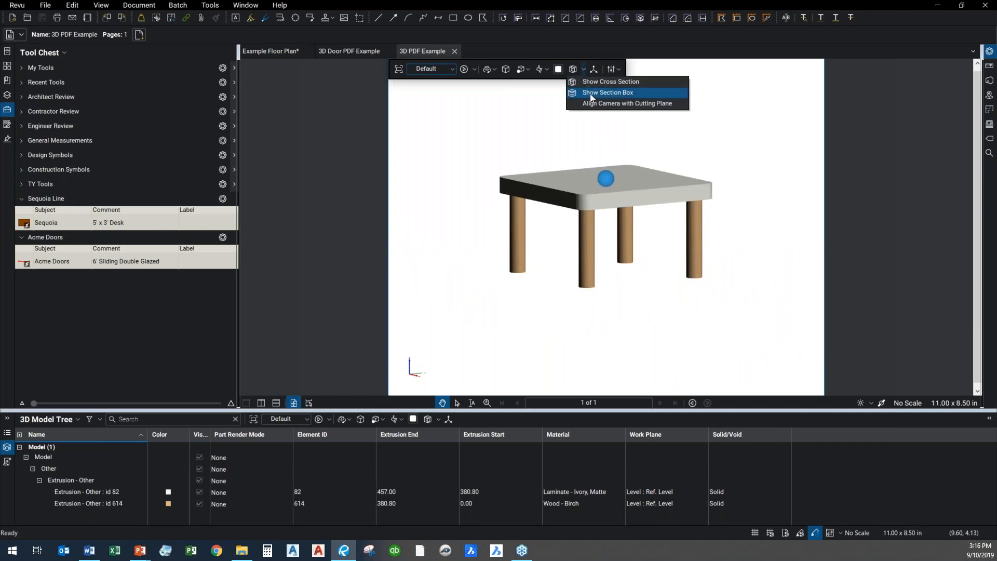
{"action": "left_click", "coordinate": [590, 95]}
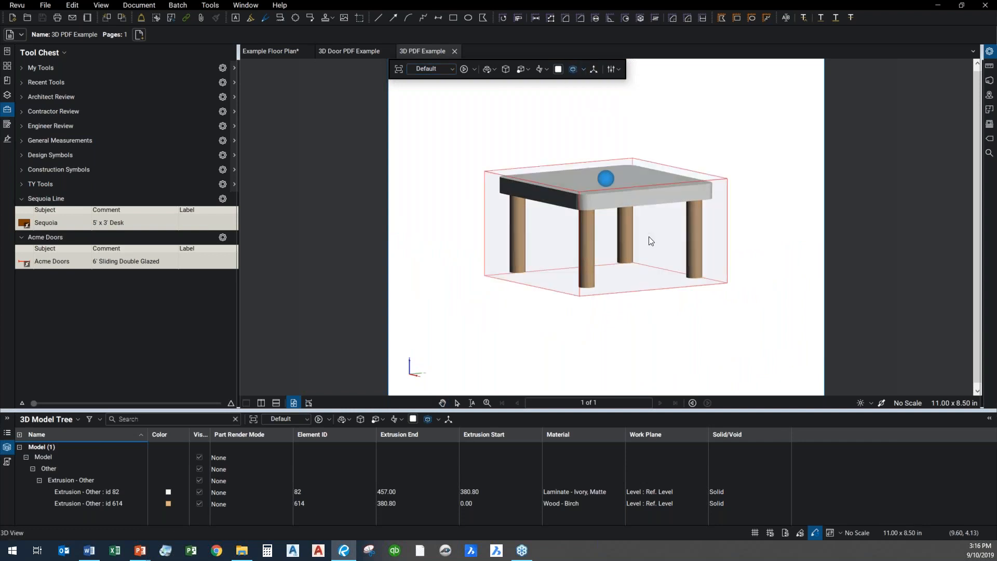
{"action": "left_click", "coordinate": [720, 181]}
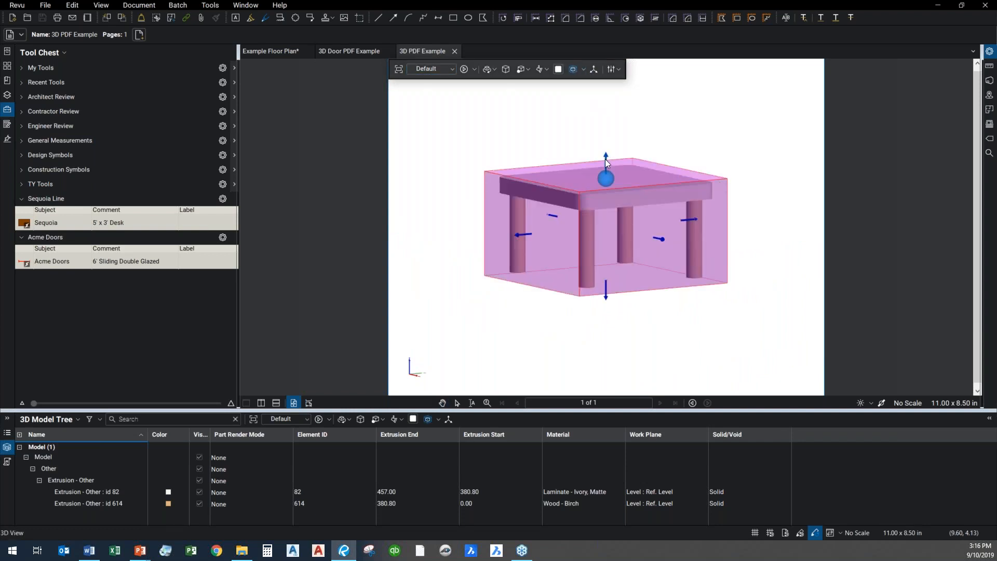
{"action": "left_click_drag", "start_coordinate": [606, 159], "coordinate": [603, 117]}
{"action": "left_click_drag", "start_coordinate": [645, 315], "coordinate": [554, 325]}
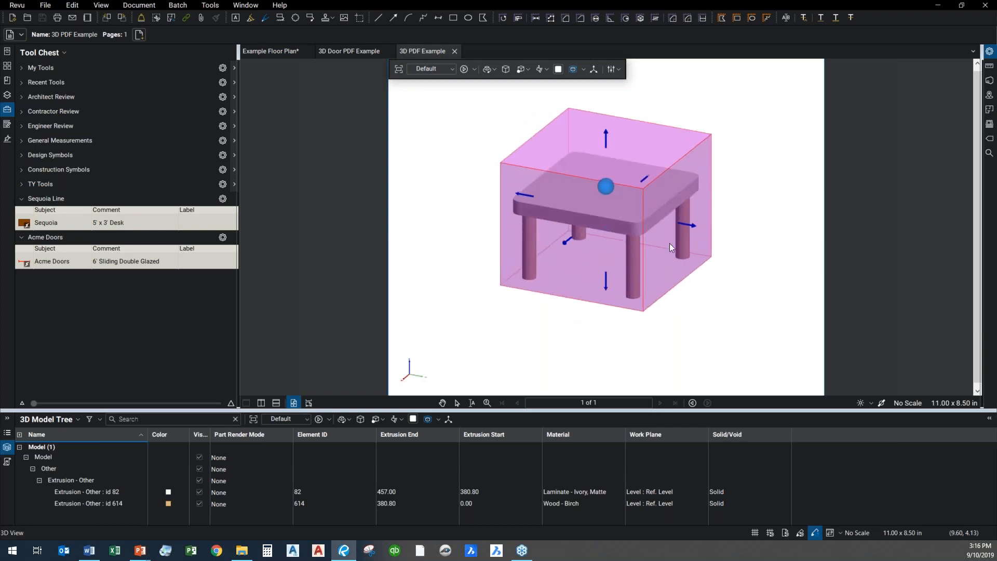
{"action": "left_click_drag", "start_coordinate": [695, 229], "coordinate": [615, 220]}
{"action": "left_click_drag", "start_coordinate": [662, 315], "coordinate": [749, 229]}
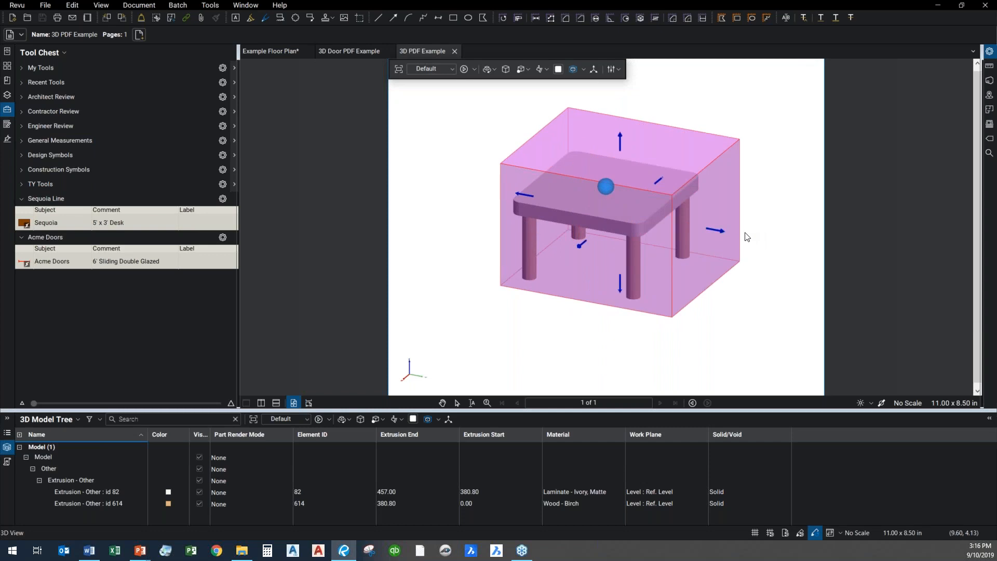
Turn off the section box around the table model
{"action": "left_click", "coordinate": [558, 69]}
{"action": "left_click", "coordinate": [558, 69]}
{"action": "left_click", "coordinate": [573, 69]}
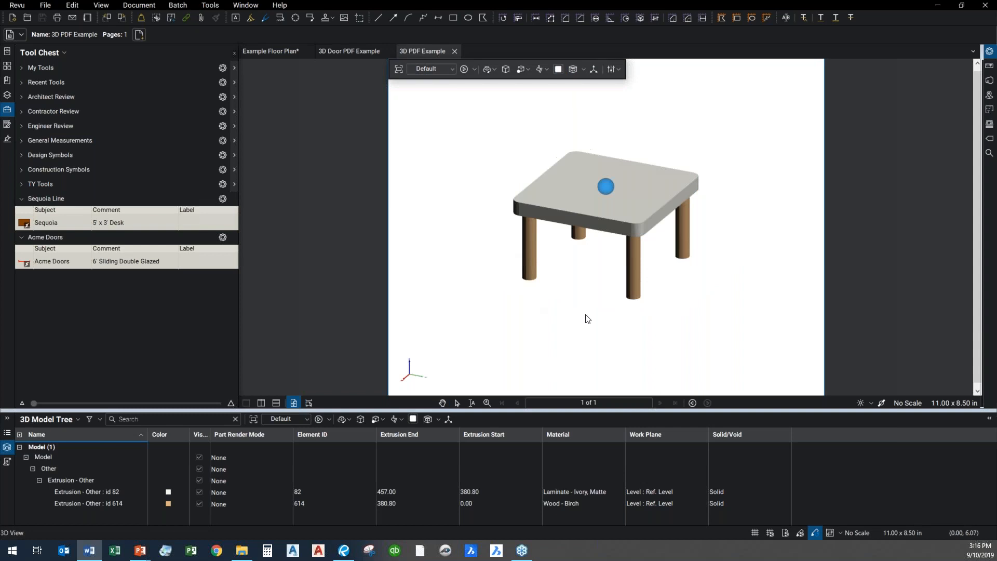
{"action": "scroll", "coordinate": [536, 260], "scroll_direction": "down", "scroll_amount": 1}
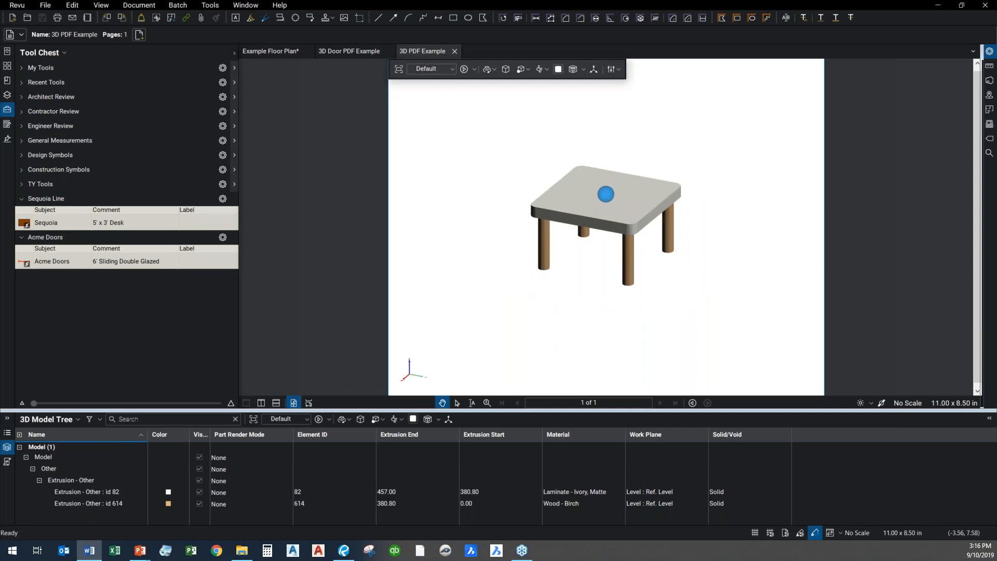
Return to the Example Floor Plan, select the Sequoia desk near the copy room label, and review the custom column data in the Markups List
{"action": "left_click", "coordinate": [263, 50]}
{"action": "scroll", "coordinate": [704, 275], "scroll_direction": "down", "scroll_amount": 1}
{"action": "left_click_drag", "start_coordinate": [705, 275], "coordinate": [620, 265]}
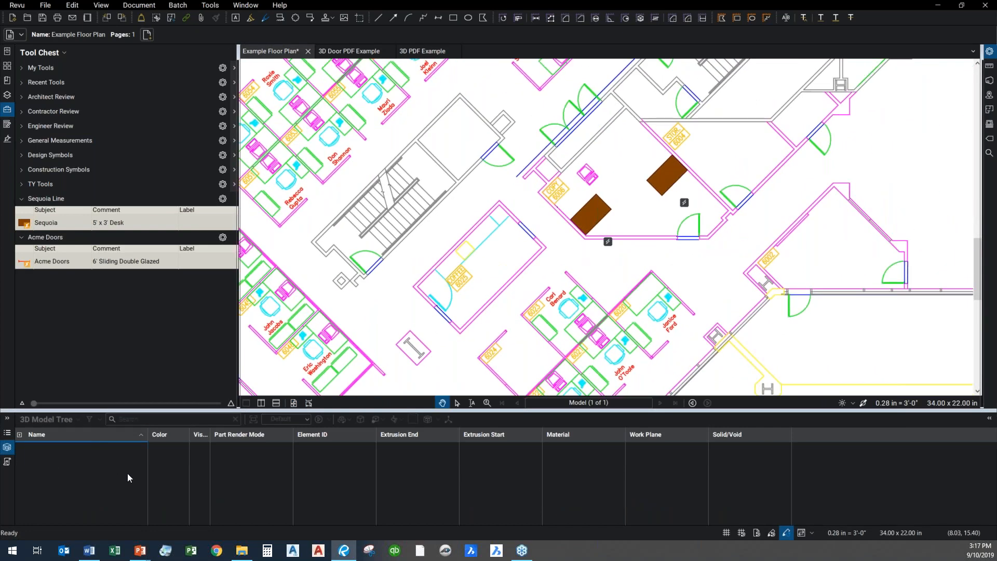
{"action": "left_click", "coordinate": [592, 214]}
{"action": "left_click", "coordinate": [6, 432]}
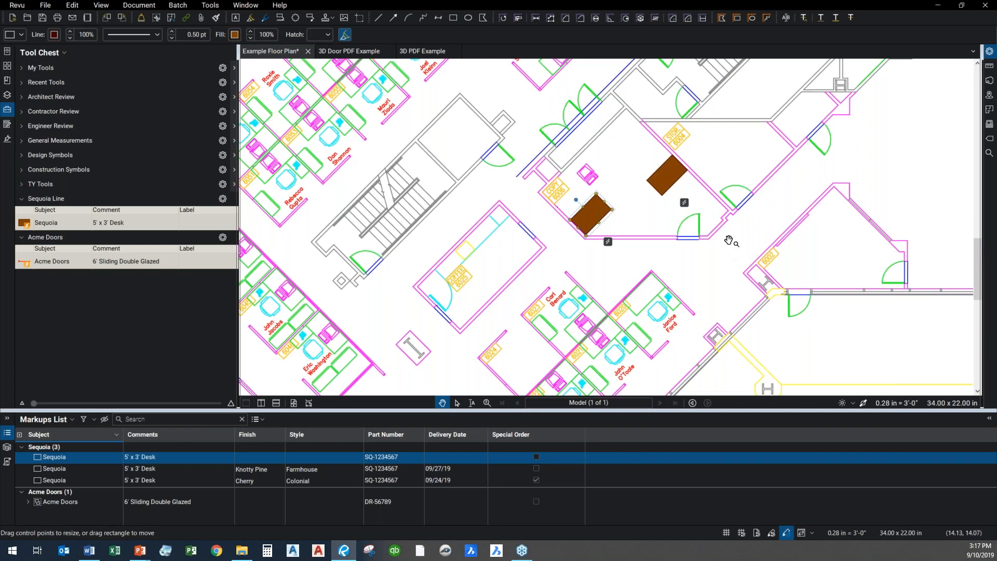
{"action": "left_click", "coordinate": [707, 290]}
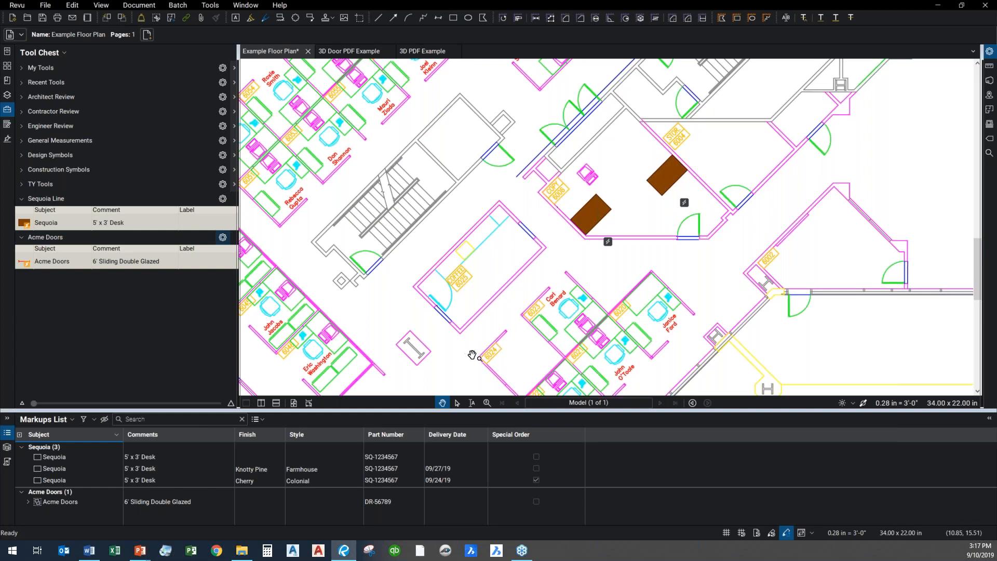
Switch to the PowerPoint slide show and advance to the slide about customizing Bluebeam tools and processes
{"action": "left_click", "coordinate": [140, 552]}
{"action": "left_click", "coordinate": [176, 514]}
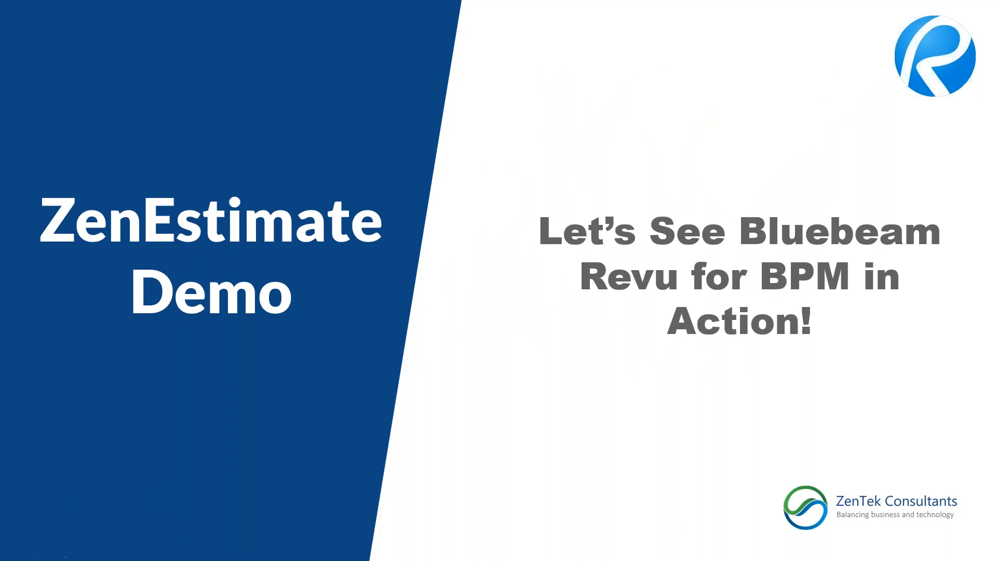
{"action": "left_click", "coordinate": [476, 300]}
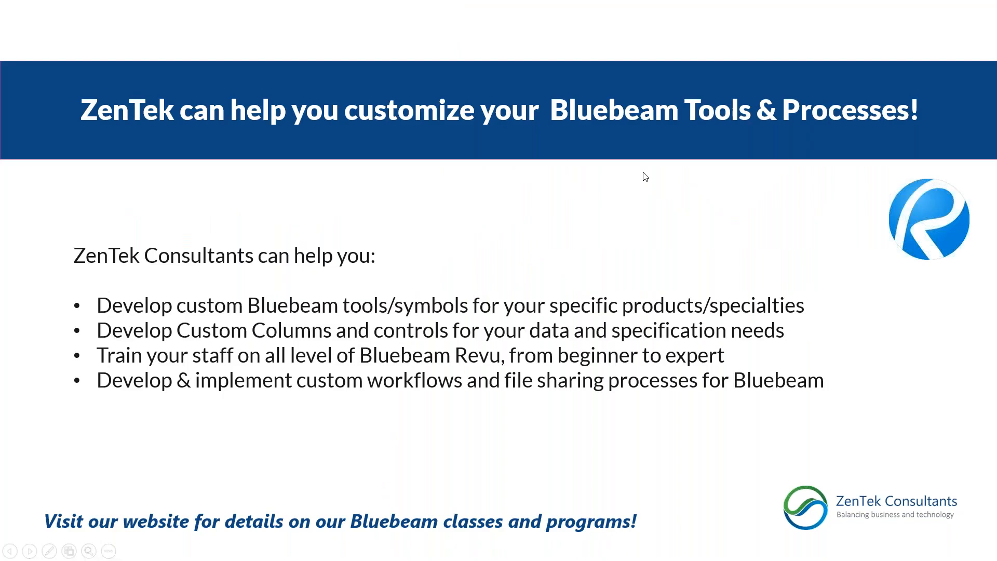